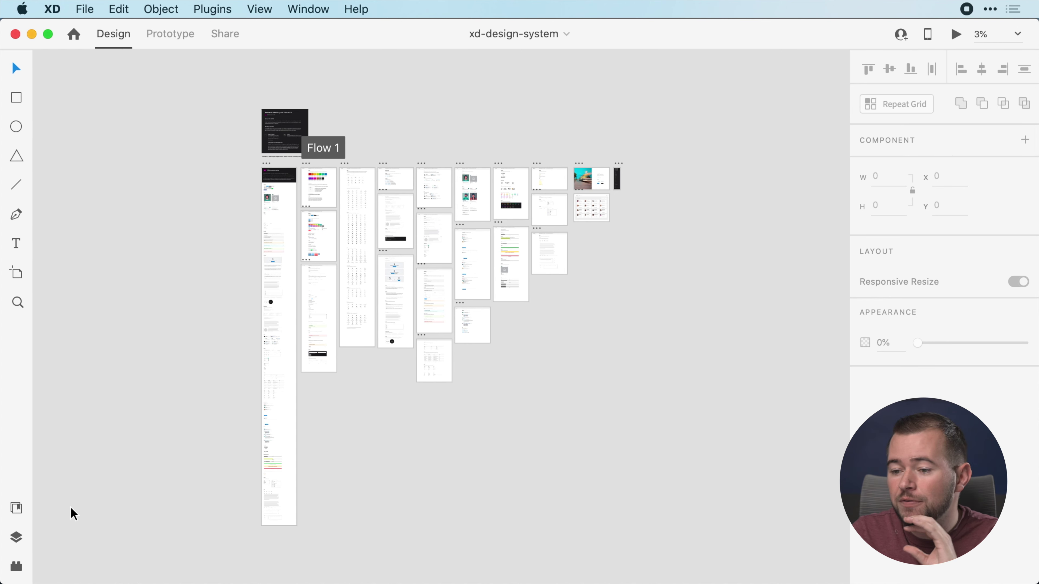
Open the More UI Kits resources page in the browser from File > Get UI Kits
left_click(84, 9)
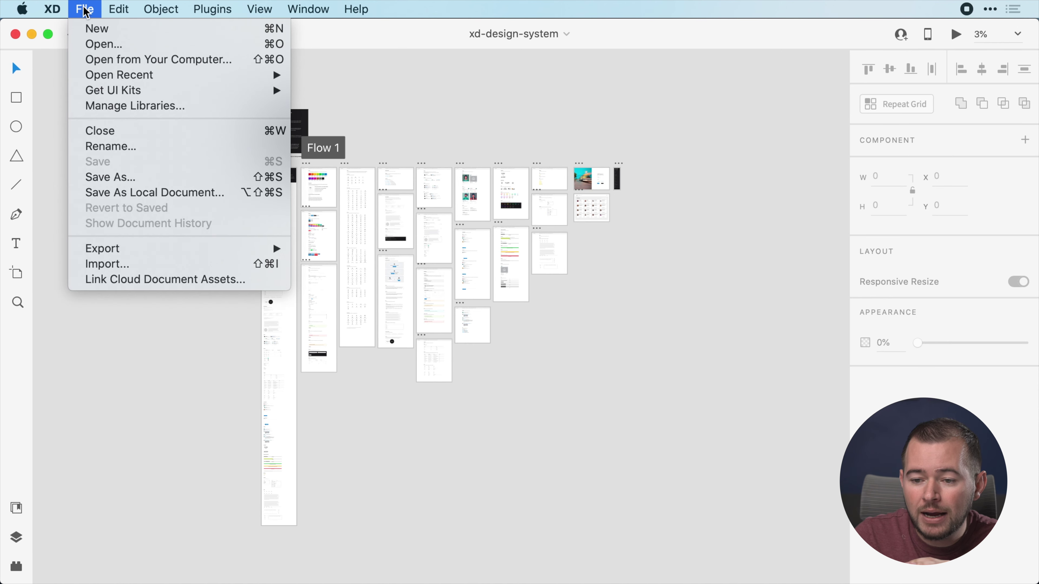
mouse_move(114, 90)
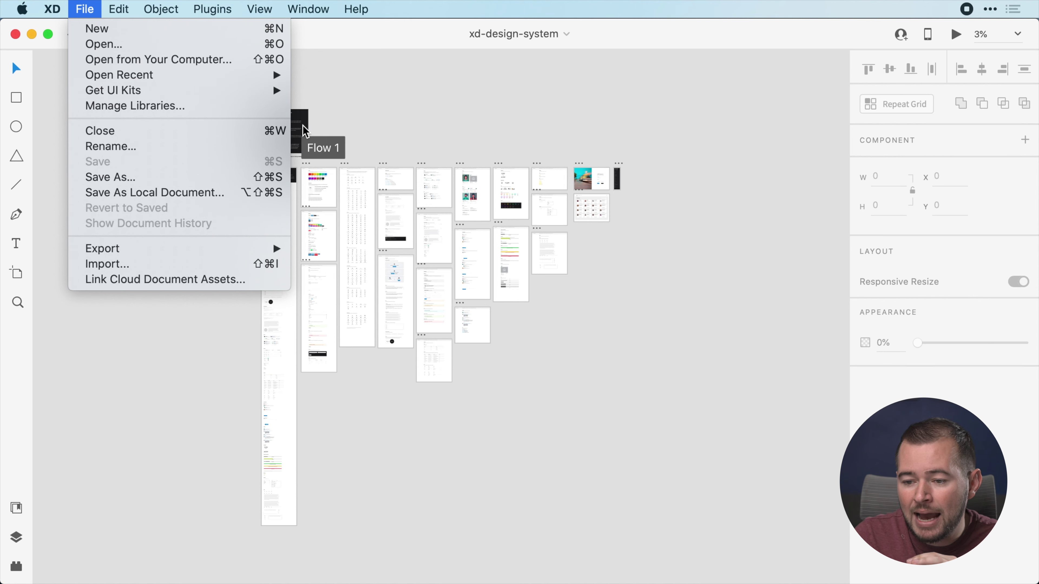
left_click(352, 163)
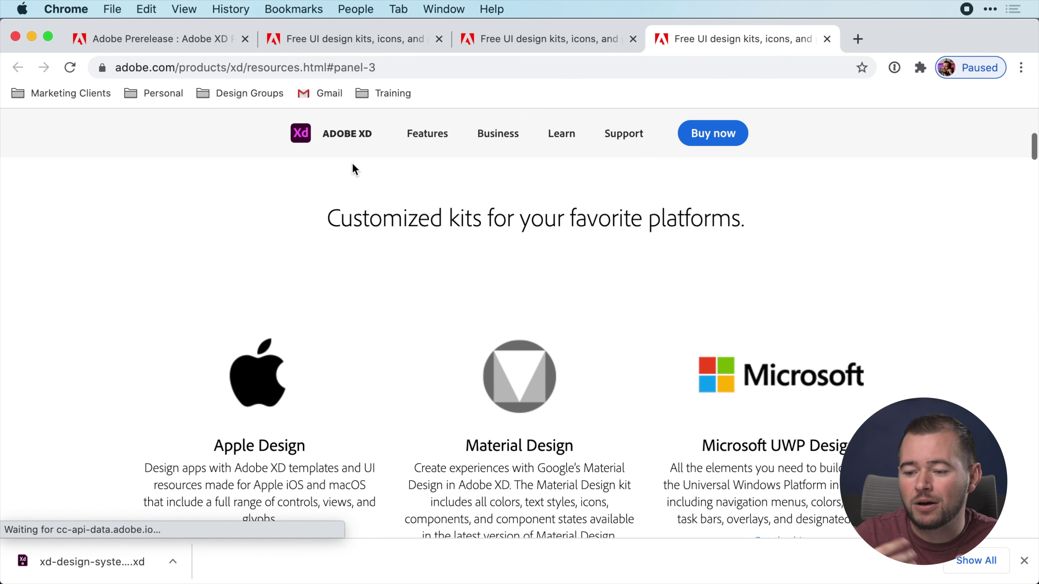
Scroll the resources page down to the Design Systems kit's download, then return to Adobe XD
scroll(355, 301, "down", 8)
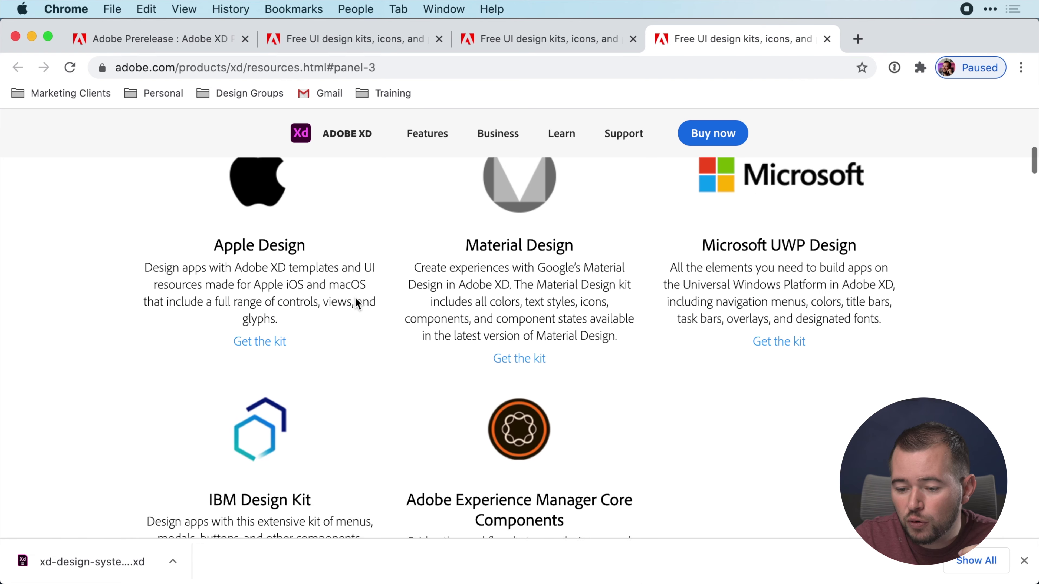
scroll(358, 303, "down", 15)
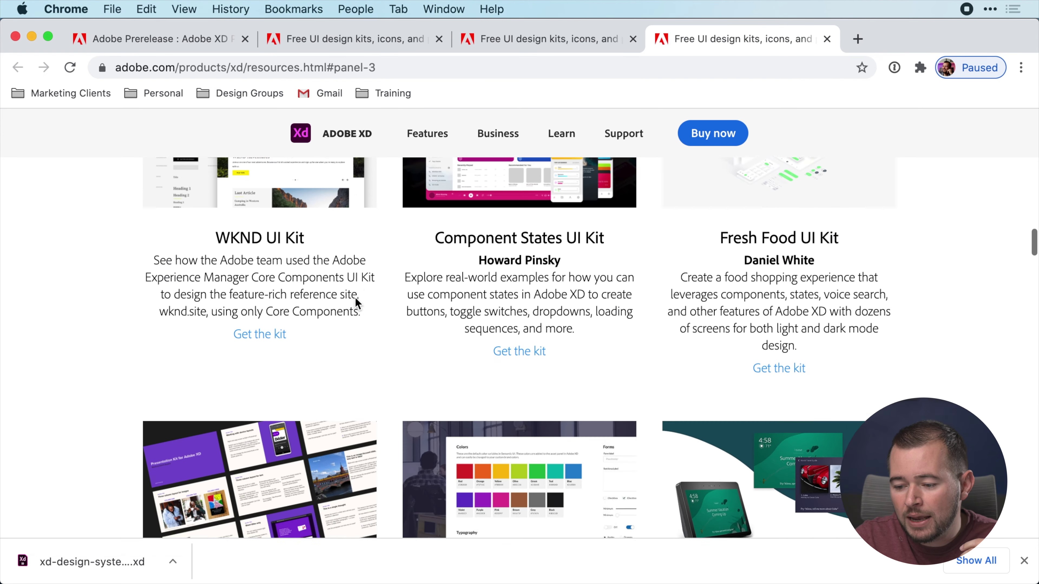
scroll(354, 303, "down", 2)
scroll(457, 409, "down", 1)
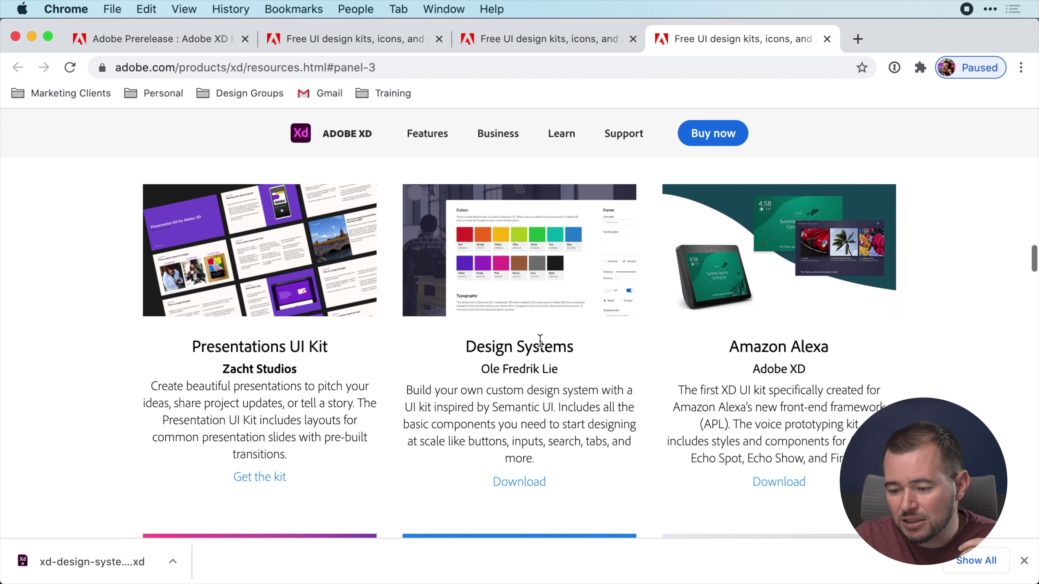
scroll(555, 376, "down", 1)
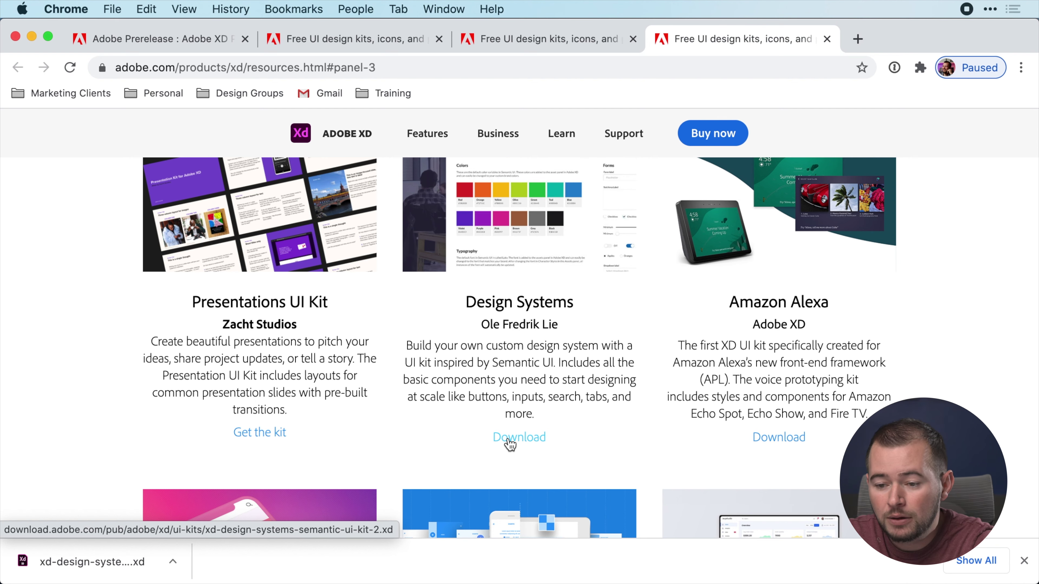
key("super+Tab")
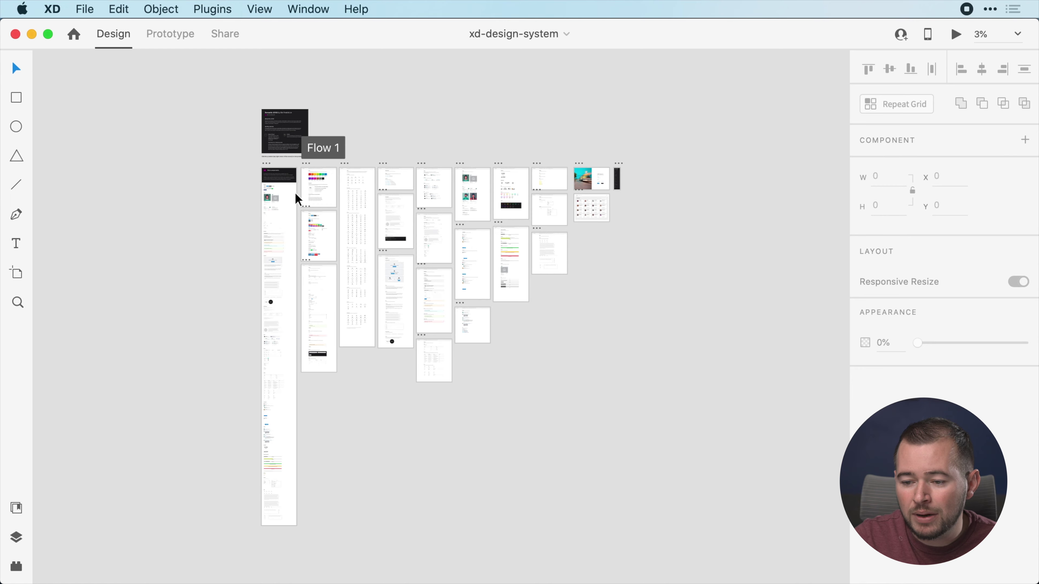
Zoom and scroll the xd-design-system canvas to bring the Buttons artboard into close view
scroll(311, 190, "up", 10)
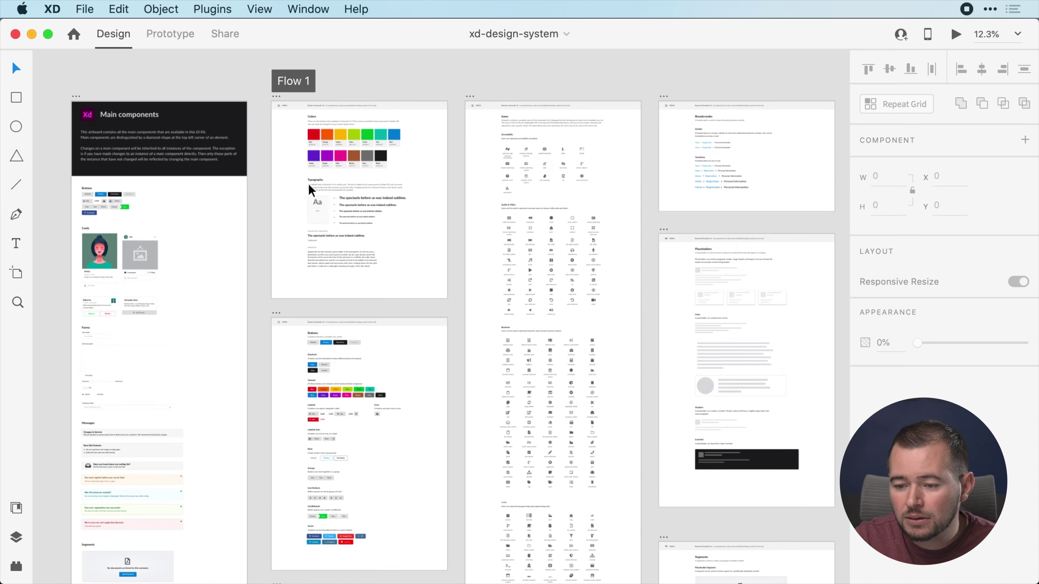
scroll(310, 190, "down", 5)
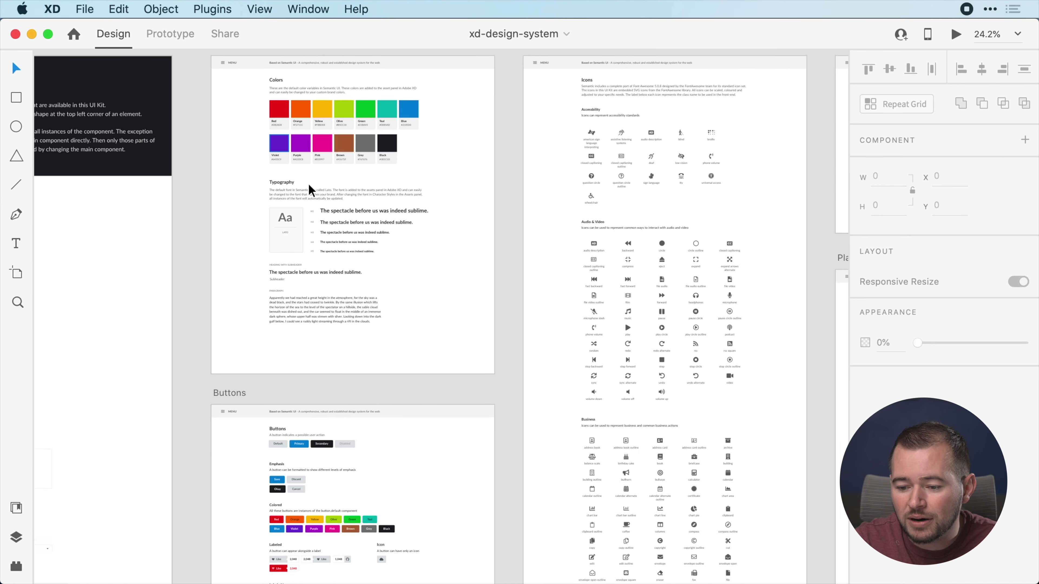
scroll(311, 190, "up", 5)
scroll(310, 190, "down", 5)
scroll(311, 191, "up", 6)
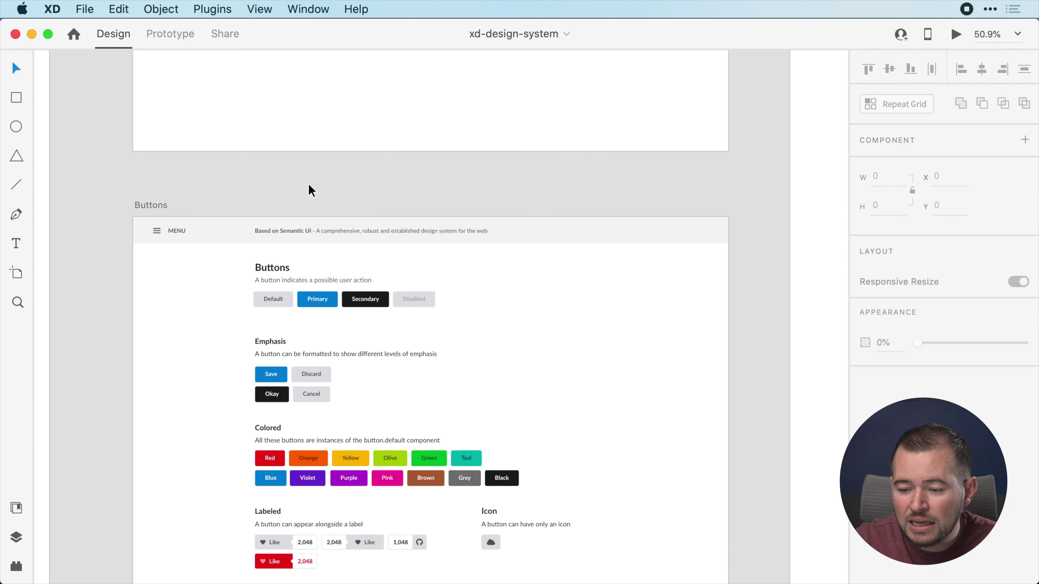
scroll(310, 190, "down", 3)
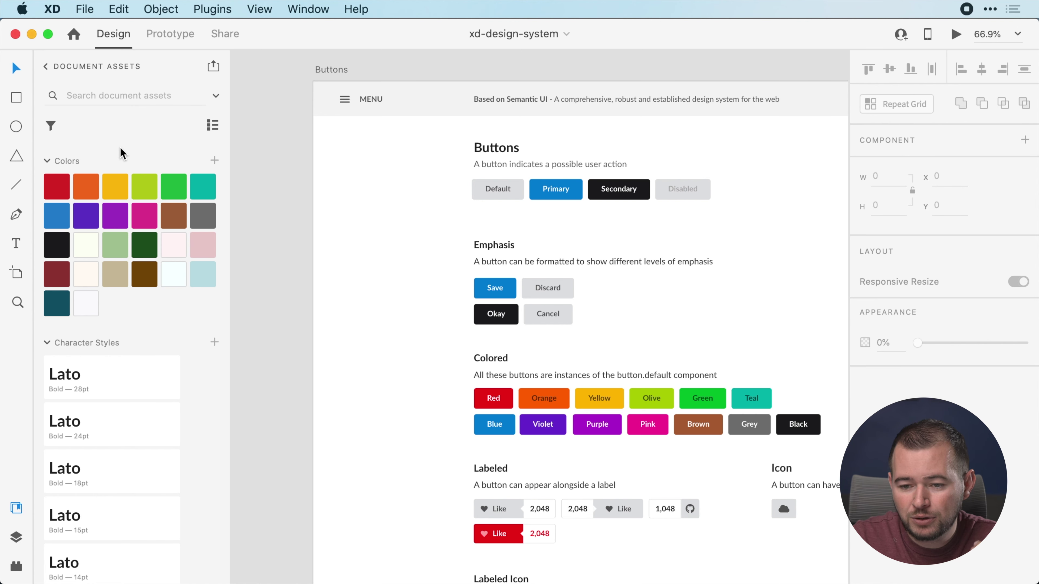
Browse the Document Assets colours, character styles and components, then return to the libraries list
scroll(123, 154, "down", 10)
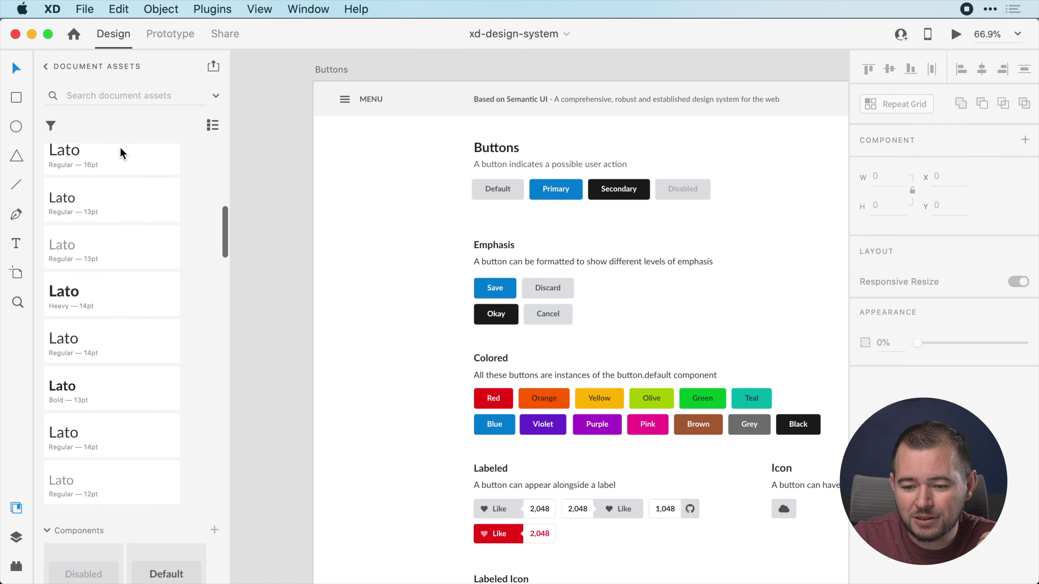
scroll(120, 147, "down", 10)
scroll(120, 147, "up", 3)
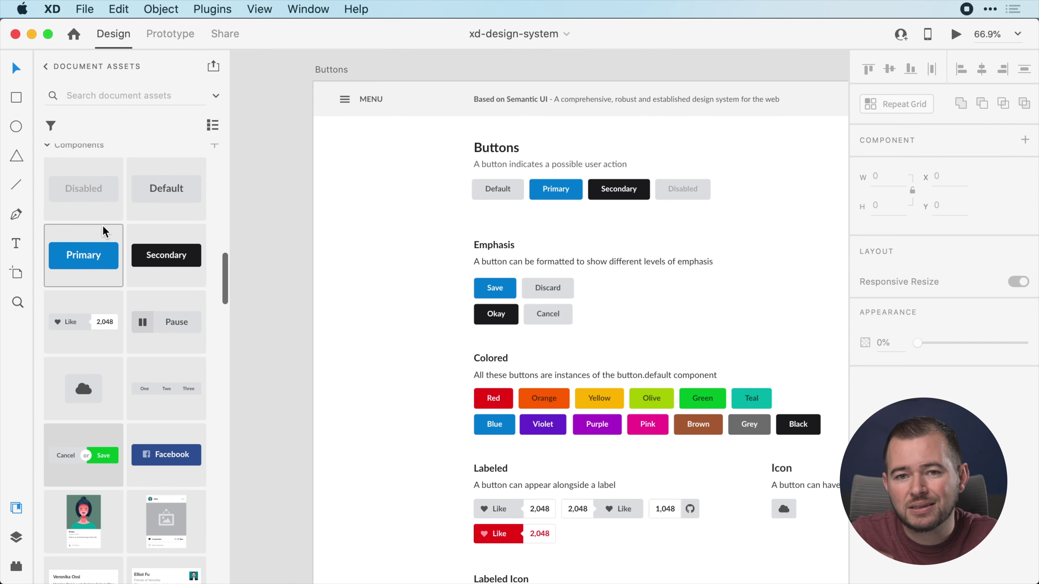
scroll(103, 229, "up", 5)
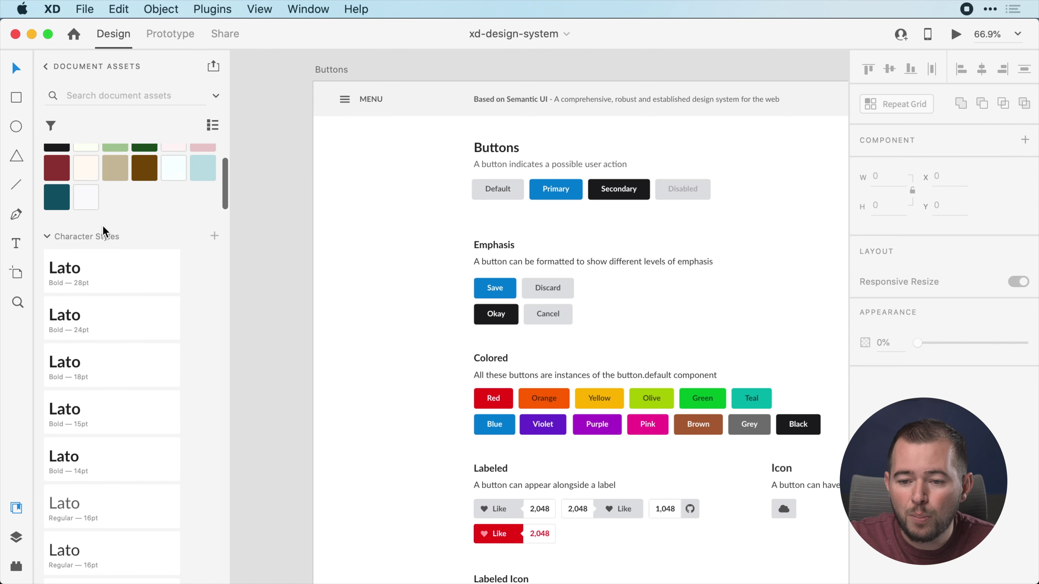
scroll(103, 226, "up", 4)
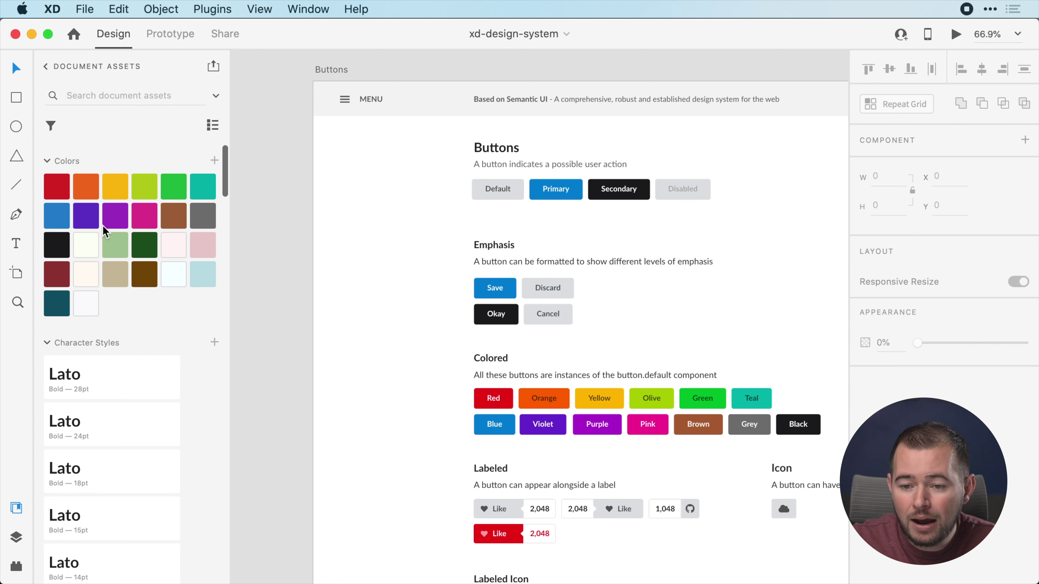
left_click(46, 69)
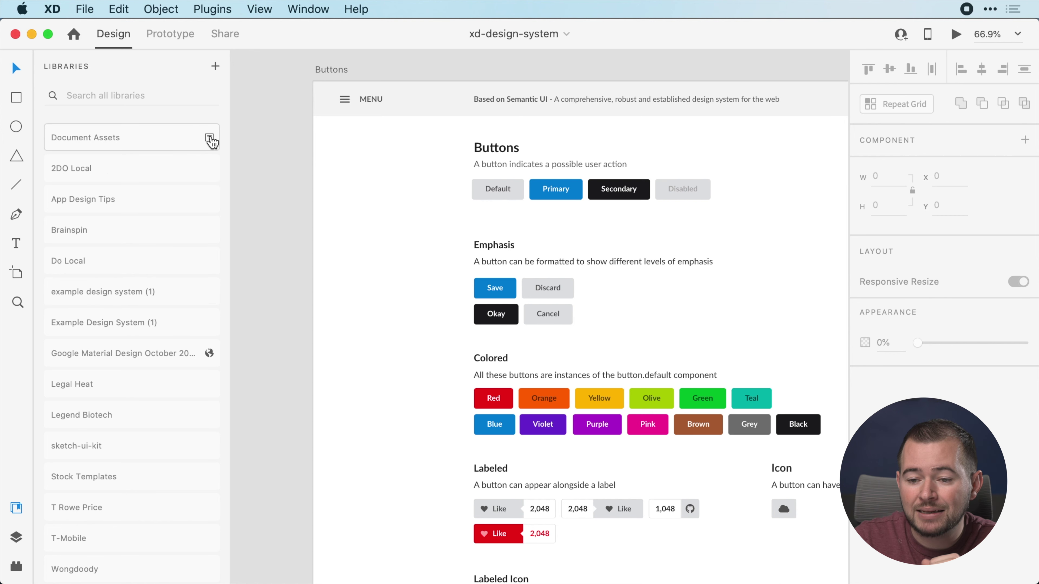
left_click(217, 68)
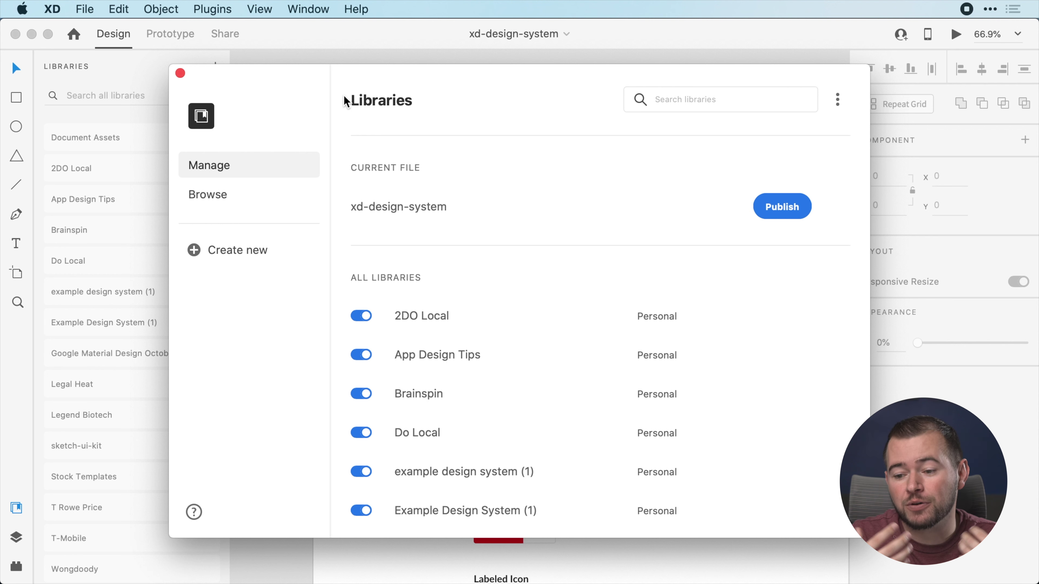
scroll(468, 268, "down", 5)
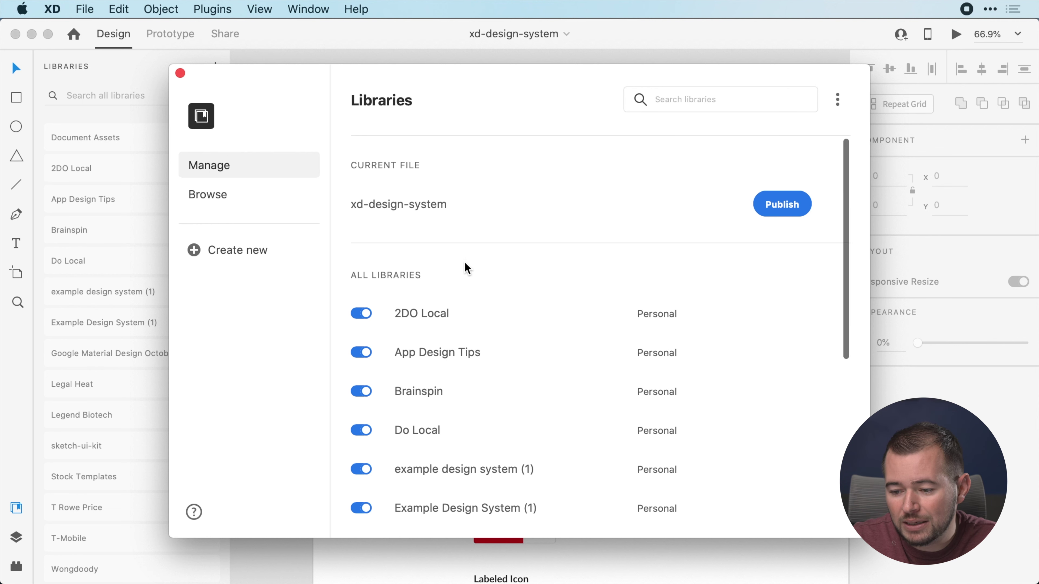
scroll(467, 268, "up", 5)
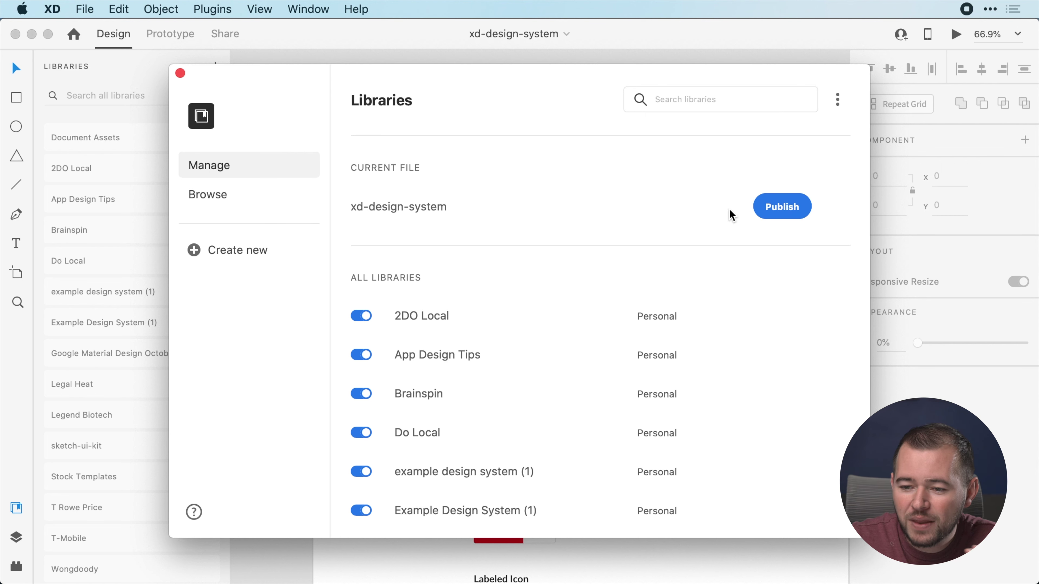
left_click(180, 73)
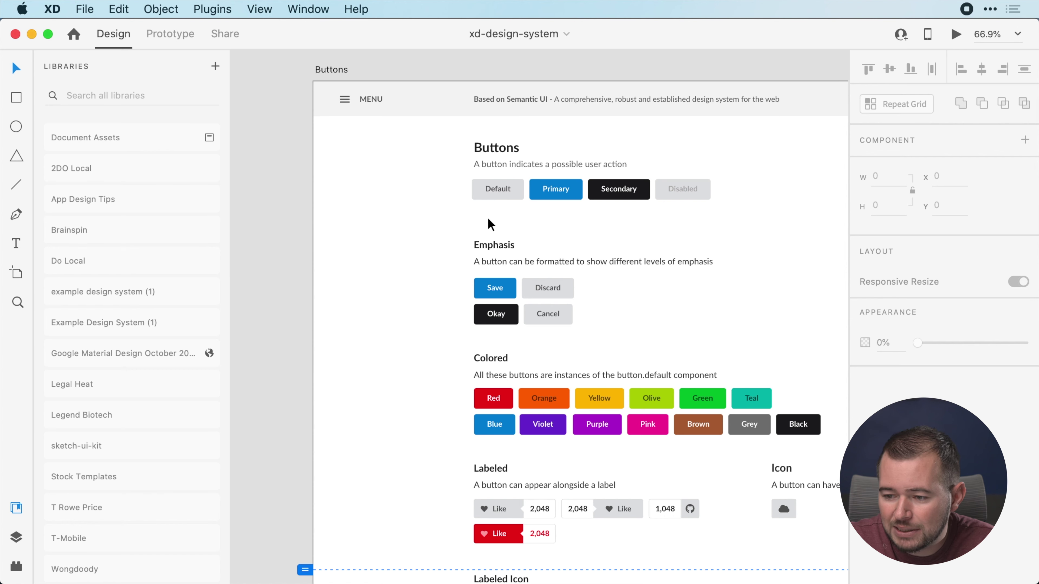
Select the Default, Primary, Secondary and Disabled buttons, then select My New Website's blank artboard
left_click_drag(522, 194, 674, 186)
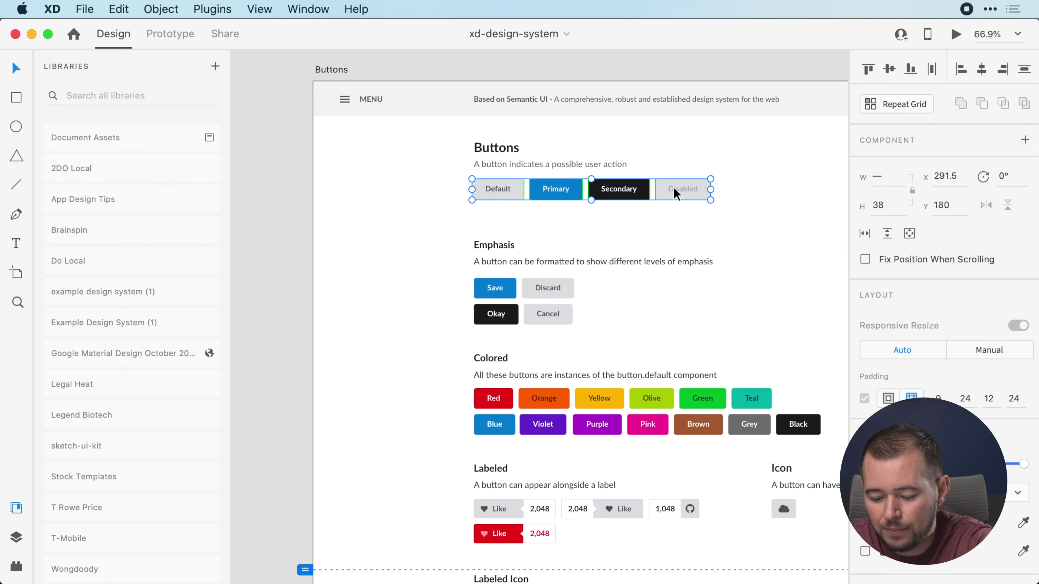
key("super+grave")
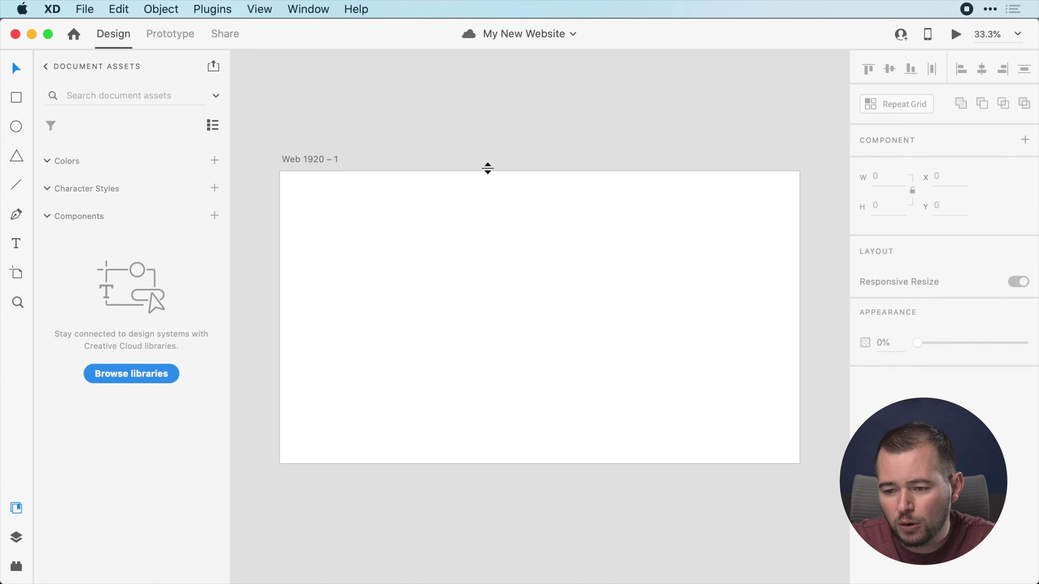
left_click(321, 161)
Paste the four button components into the Web 1920 – 1 artboard
key("super+v")
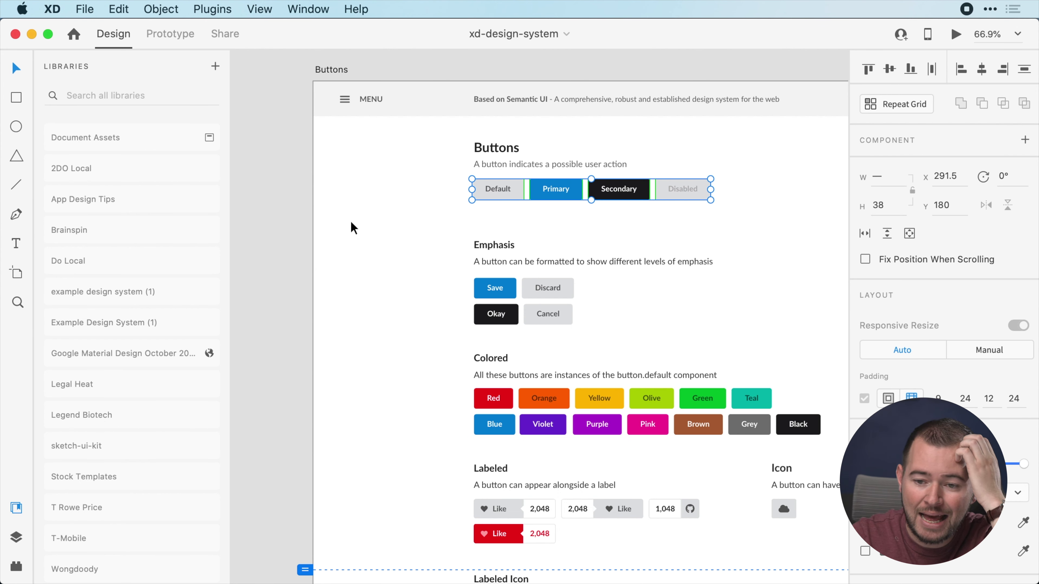
Deselect the buttons, open xd-design-system's Document Assets and bring up the Manage Libraries window
left_click(292, 216)
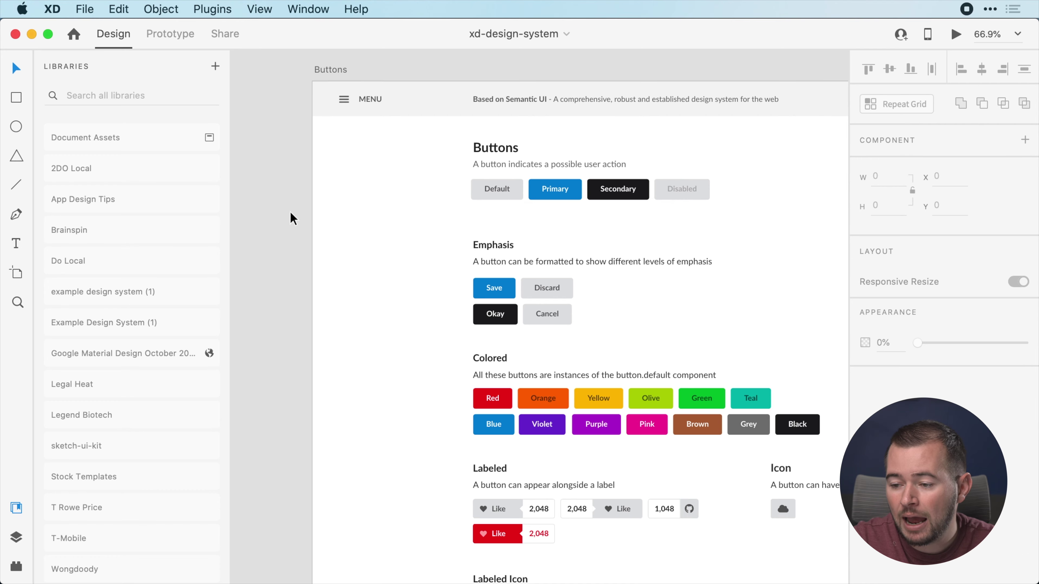
scroll(293, 217, "right", 5)
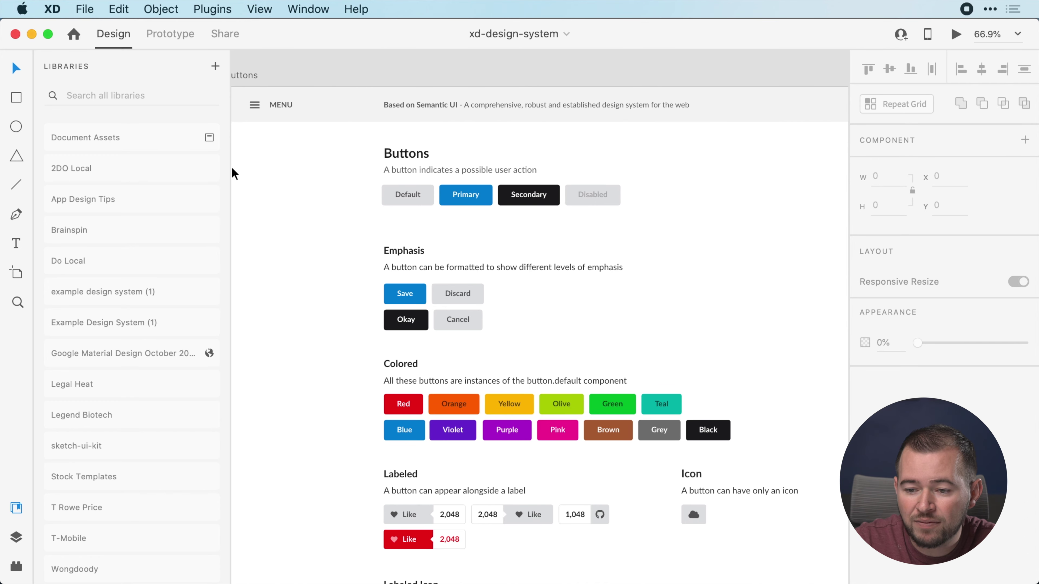
left_click(214, 142)
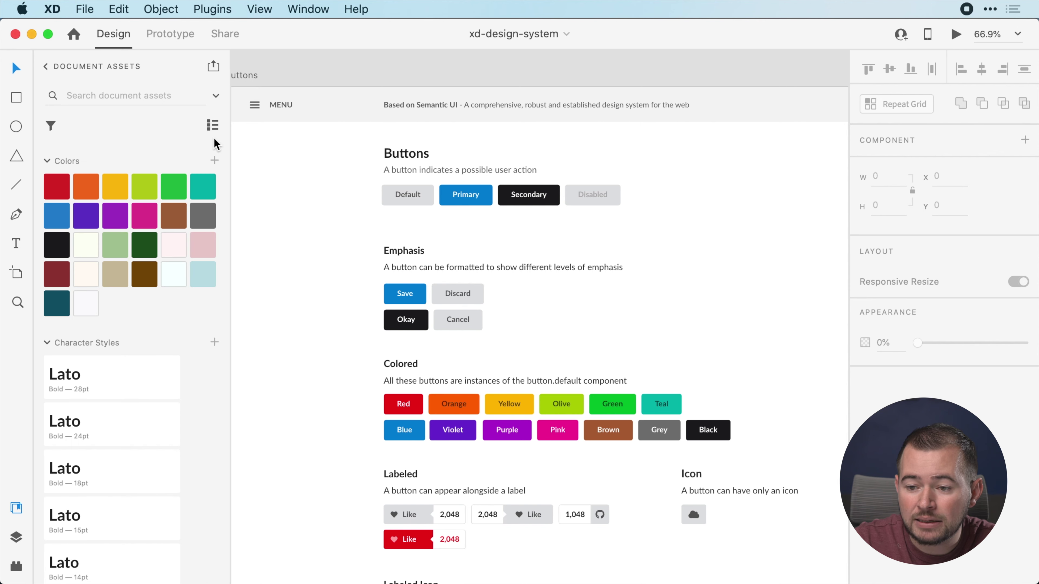
left_click(214, 70)
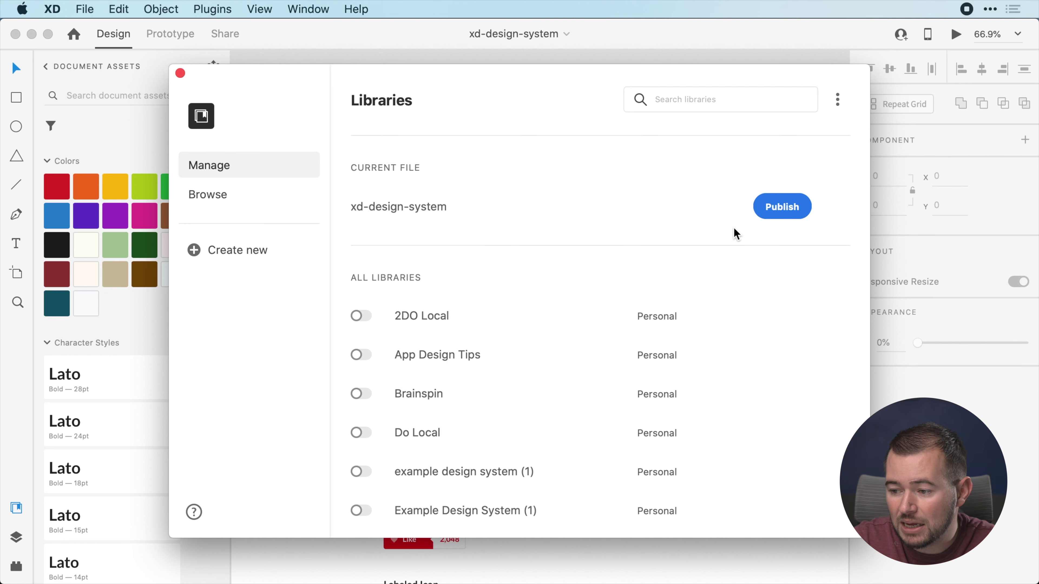
Publish xd-design-system, agreeing to save it to cloud documents under the name xd-design-system
left_click(781, 207)
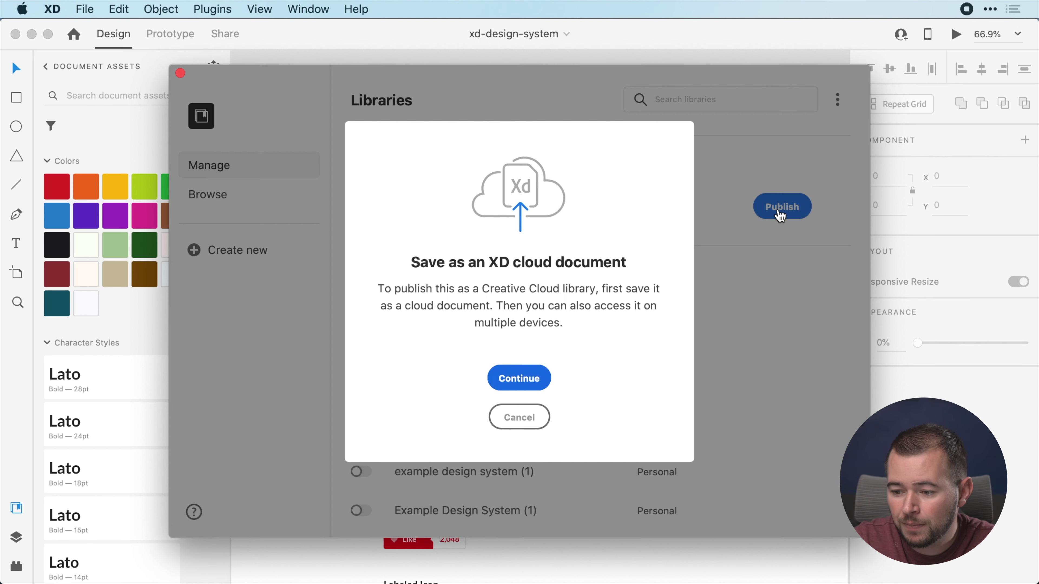
left_click(510, 388)
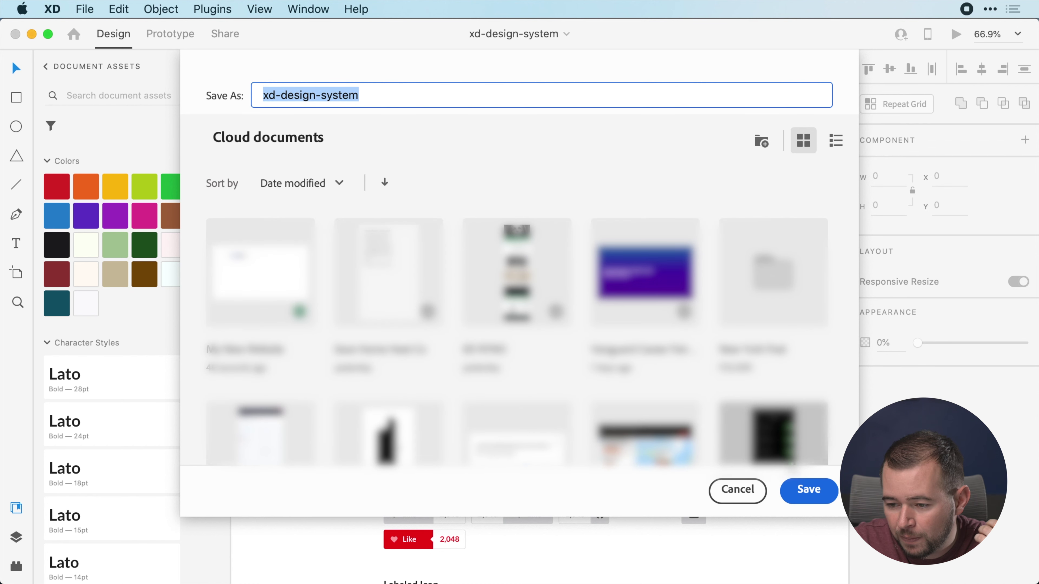
left_click(805, 489)
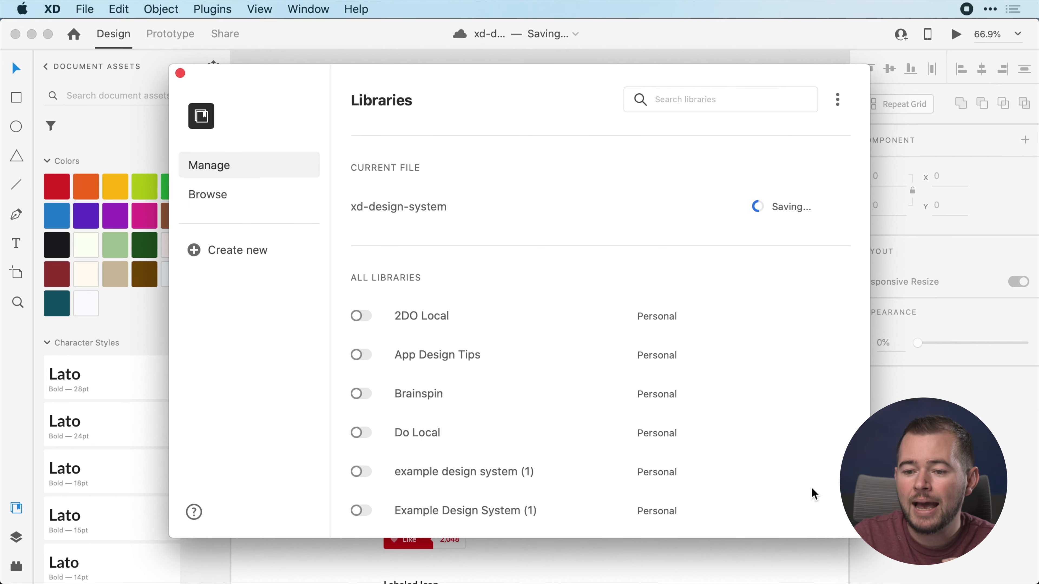
Invite a collaborator's e-mail address to the xd-design-system library with a chosen access permission
mouse_move(812, 488)
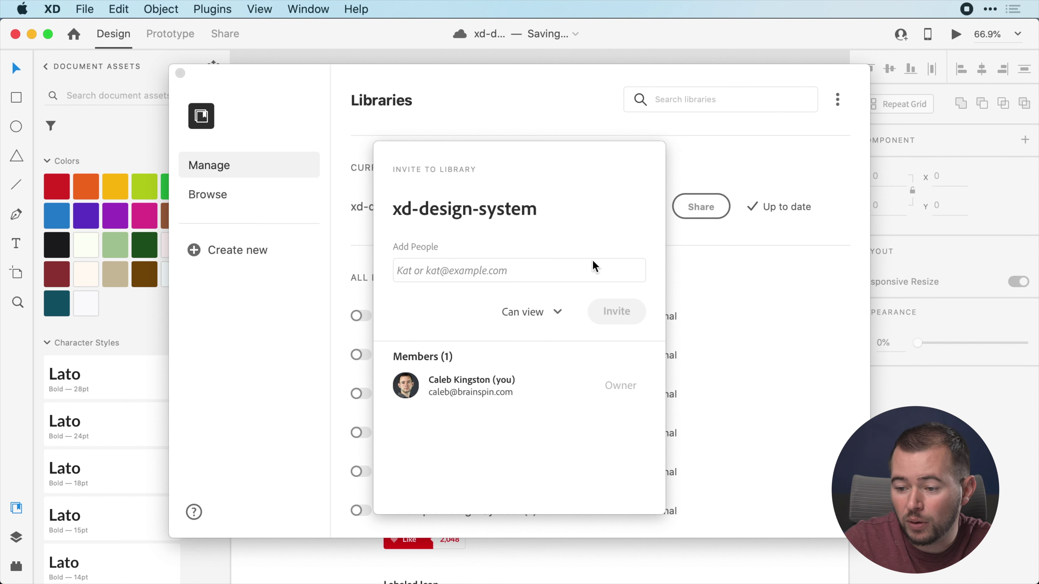
left_click(499, 272)
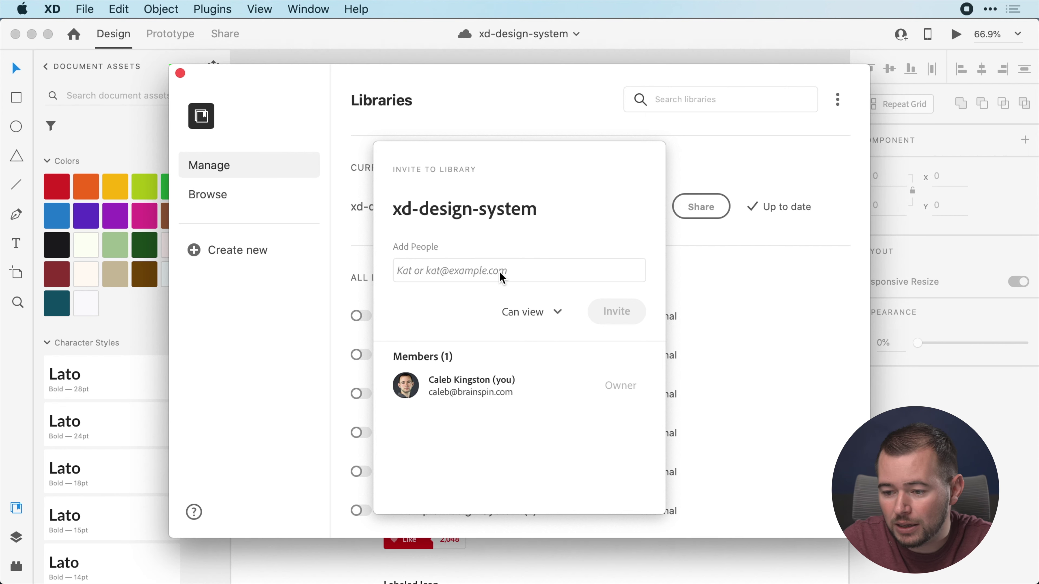
left_click(474, 271)
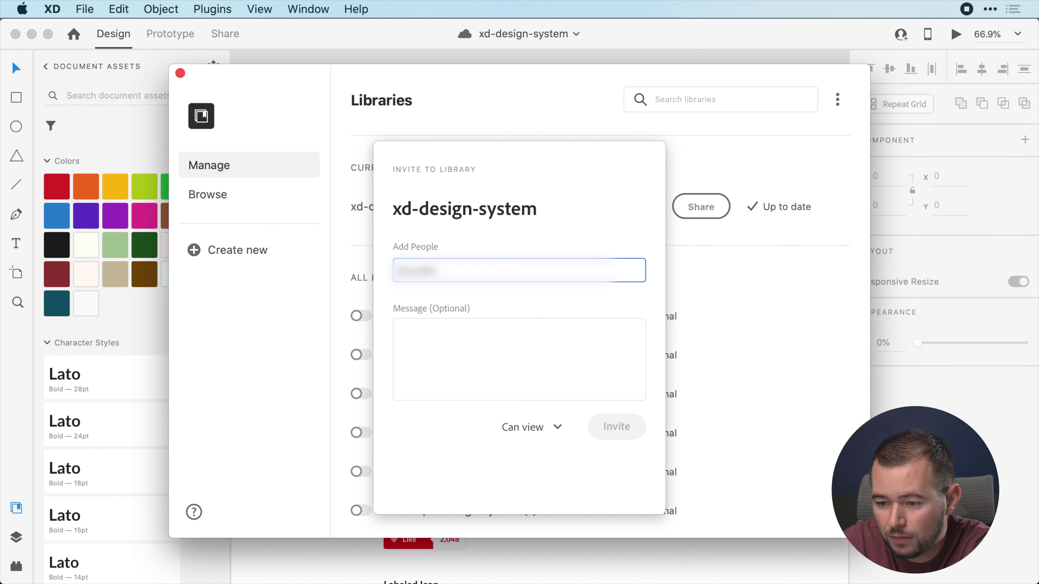
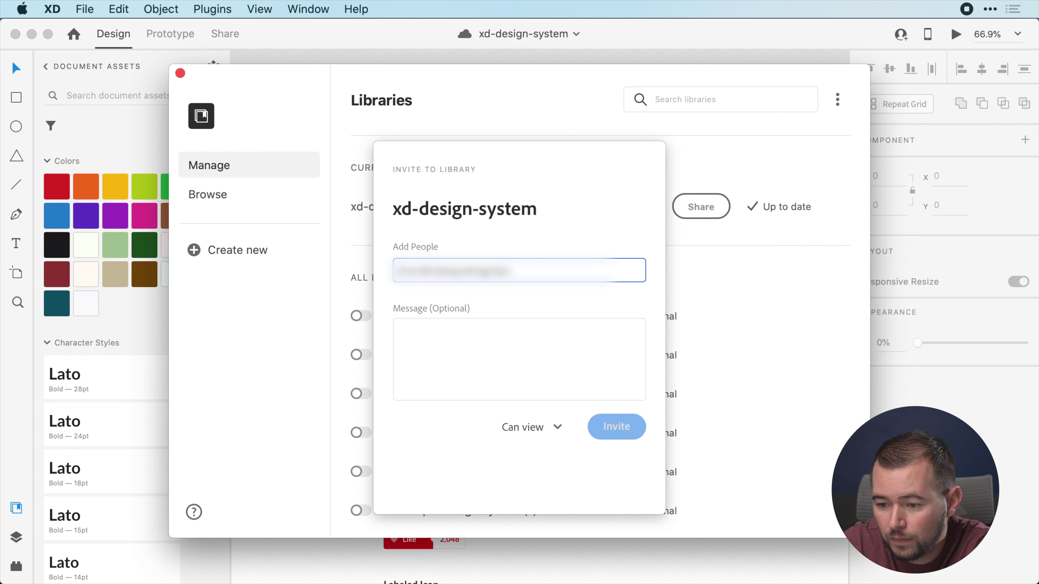
left_click(533, 431)
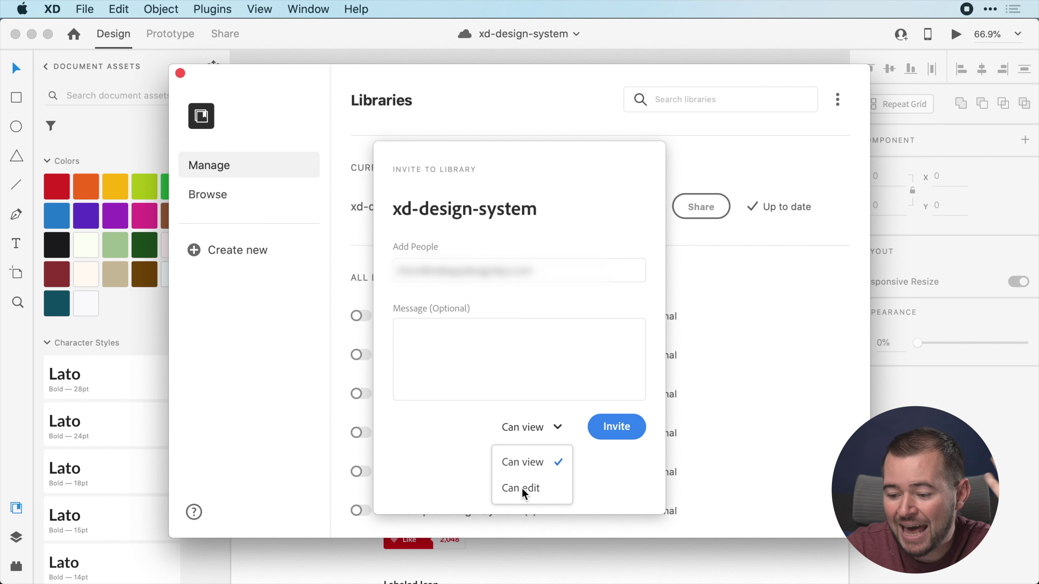
left_click(520, 462)
left_click(612, 428)
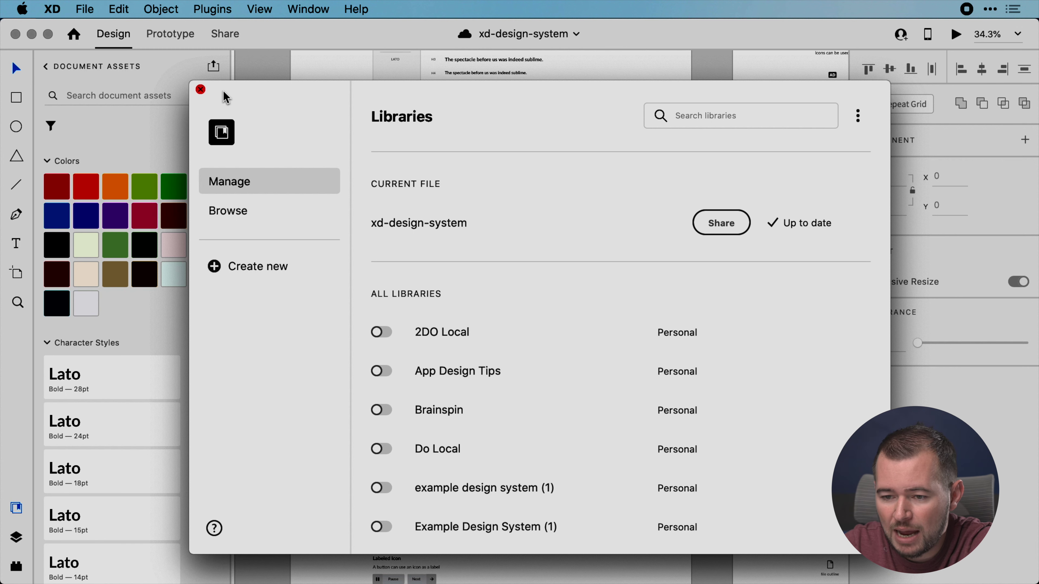
Close the Manage Libraries window and return to My New Website's full libraries list
left_click(201, 89)
scroll(443, 175, "up", 2)
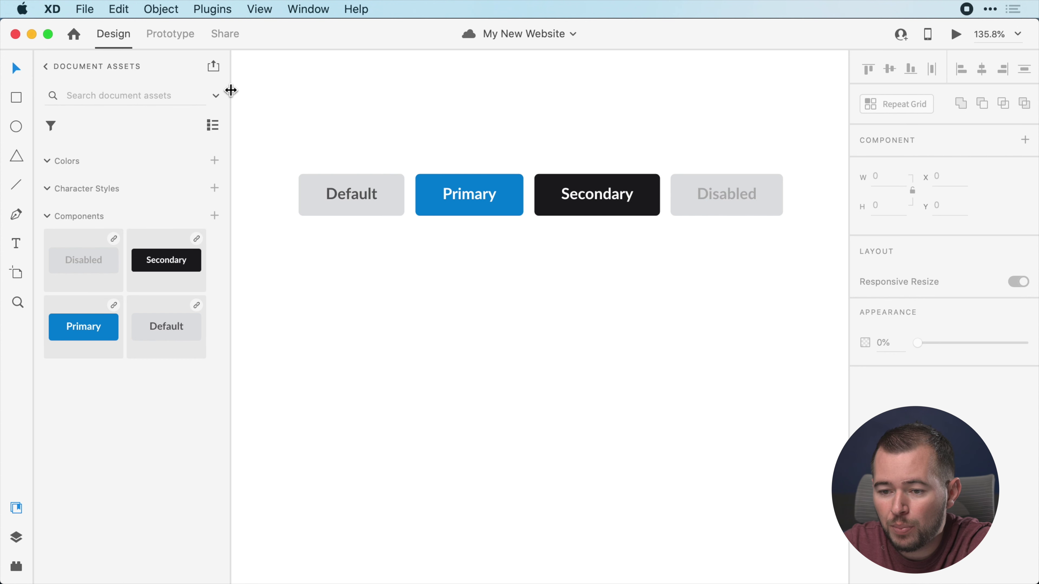
left_click(47, 67)
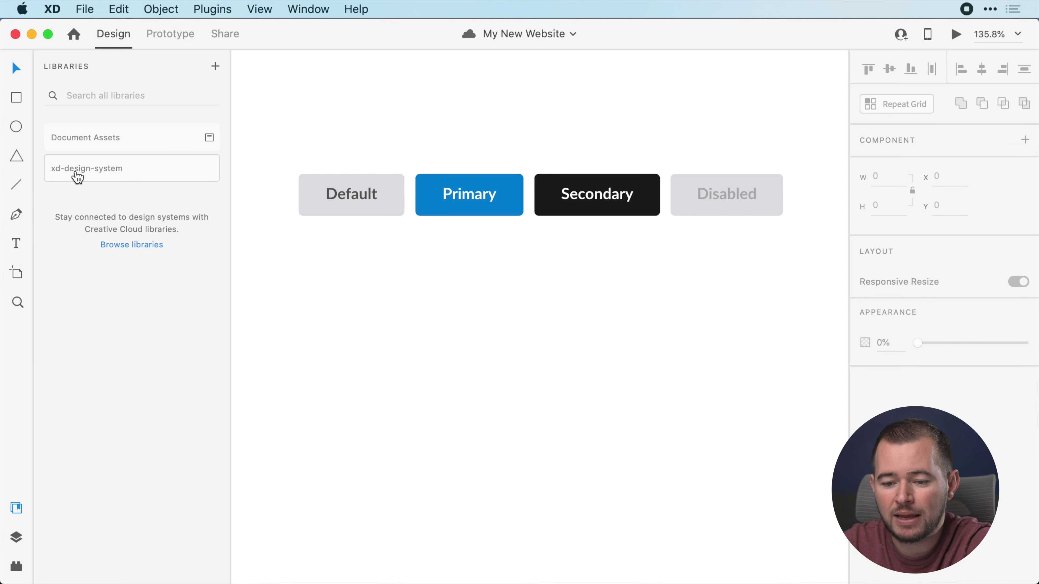
Drag the Default State component from the xd-design-system library onto the canvas
left_click(125, 177)
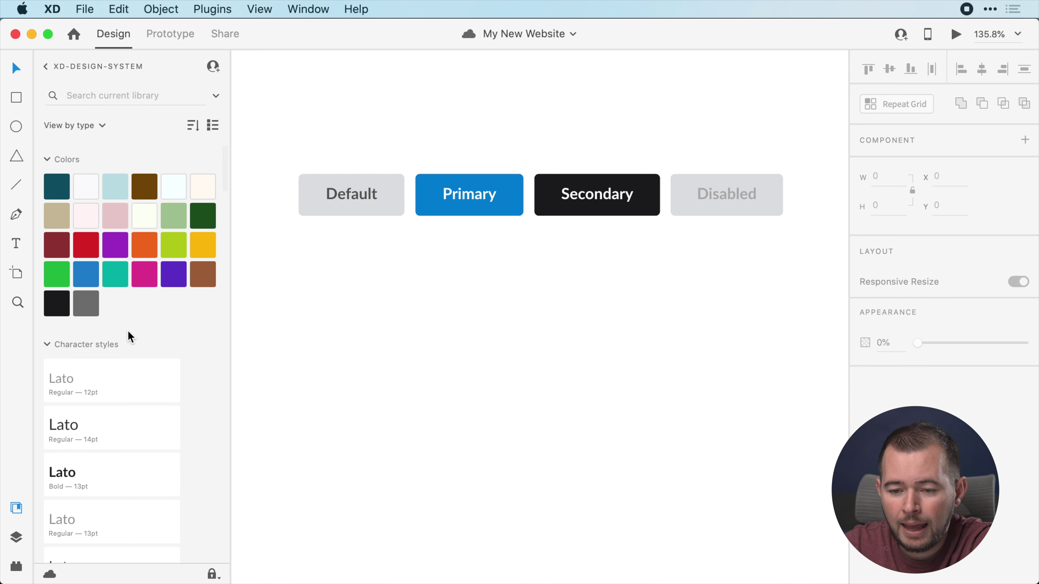
scroll(104, 306, "down", 2)
scroll(104, 304, "down", 10)
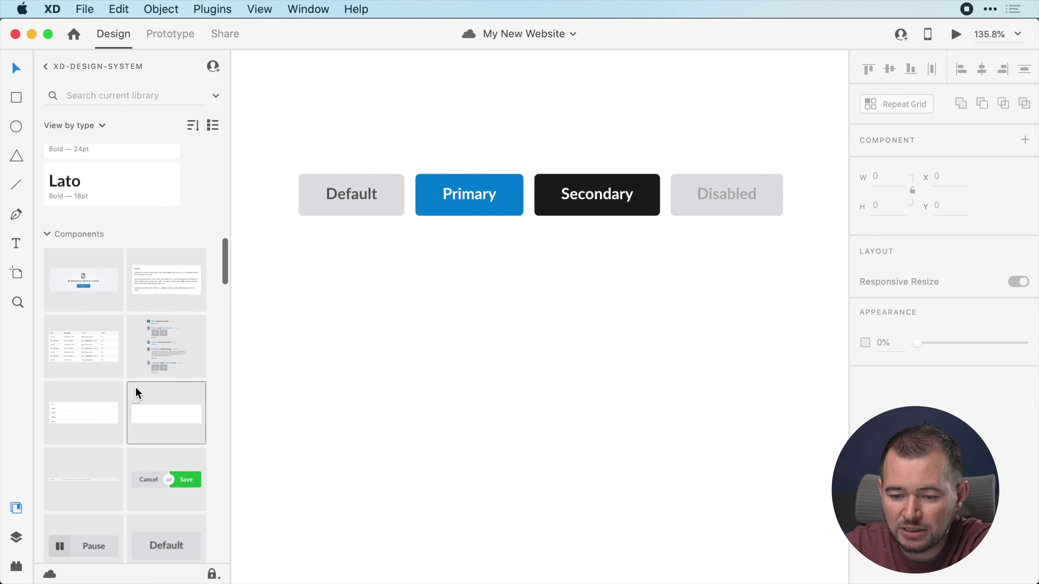
scroll(136, 388, "down", 2)
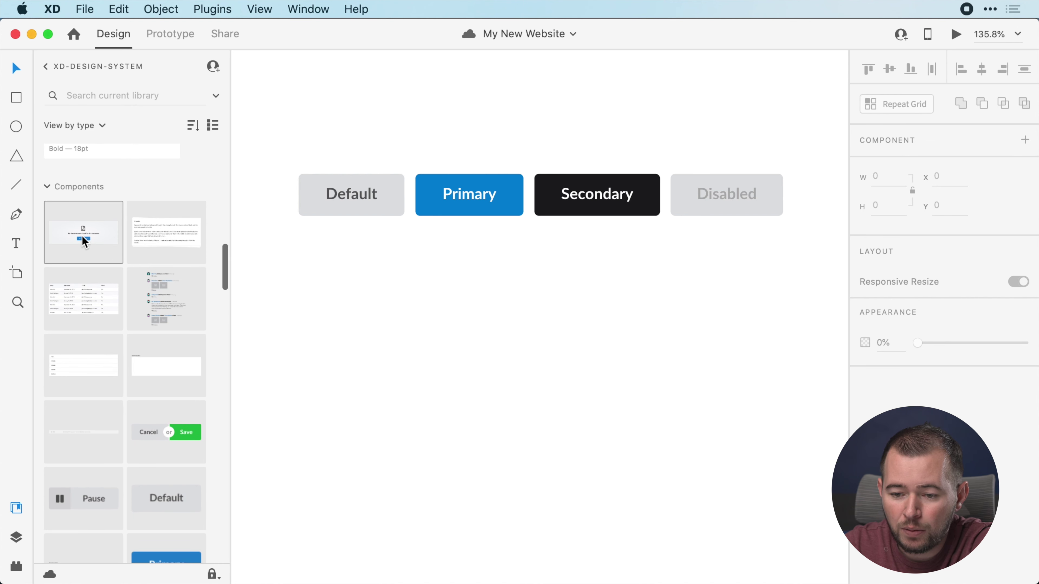
left_click_drag(72, 229, 475, 347)
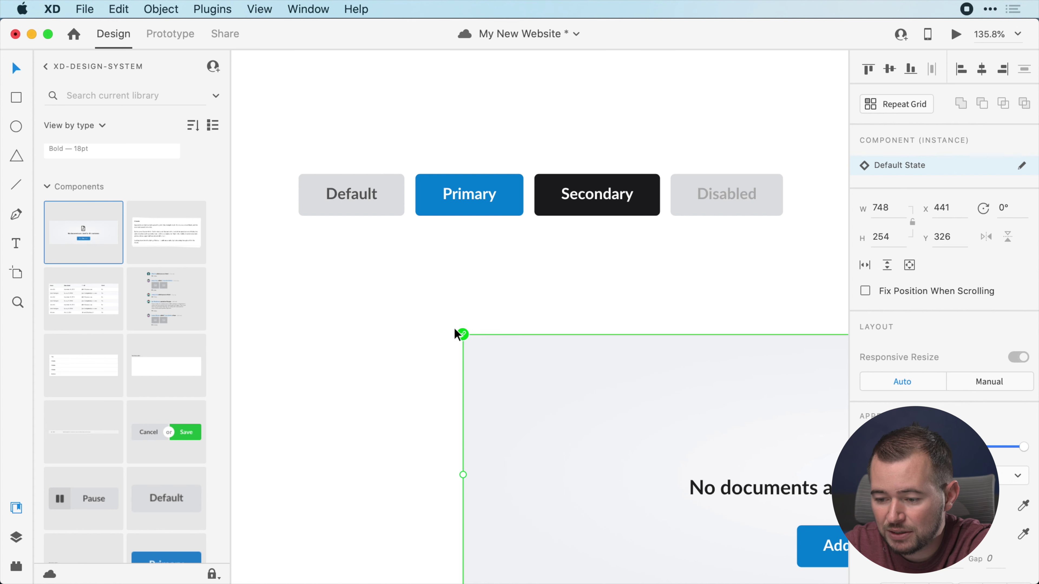
Position the component directly below the button row, left-aligned with the Default button
scroll(497, 364, "down", 3)
scroll(497, 363, "down", 3)
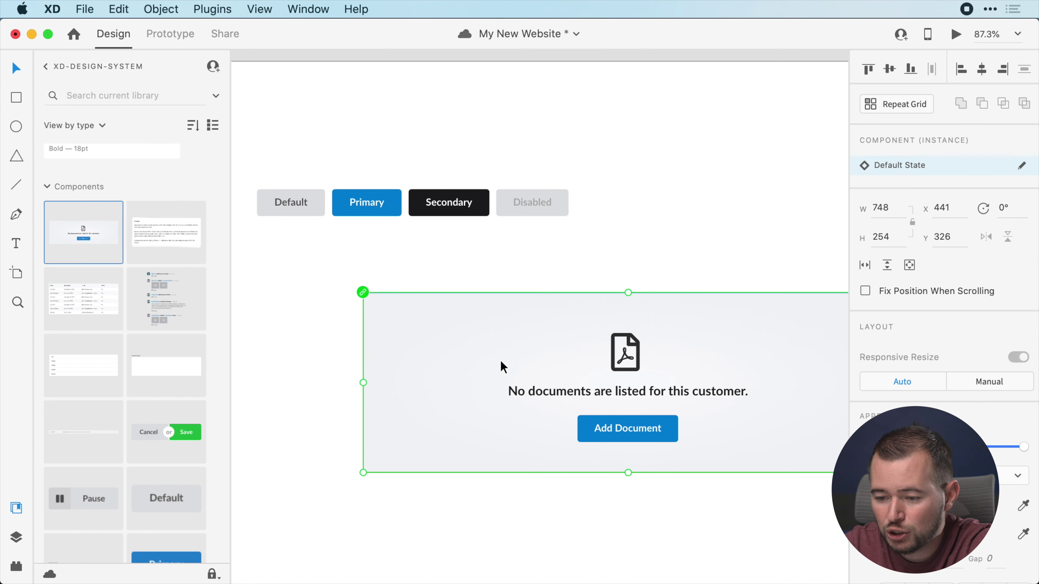
left_click_drag(499, 360, 407, 342)
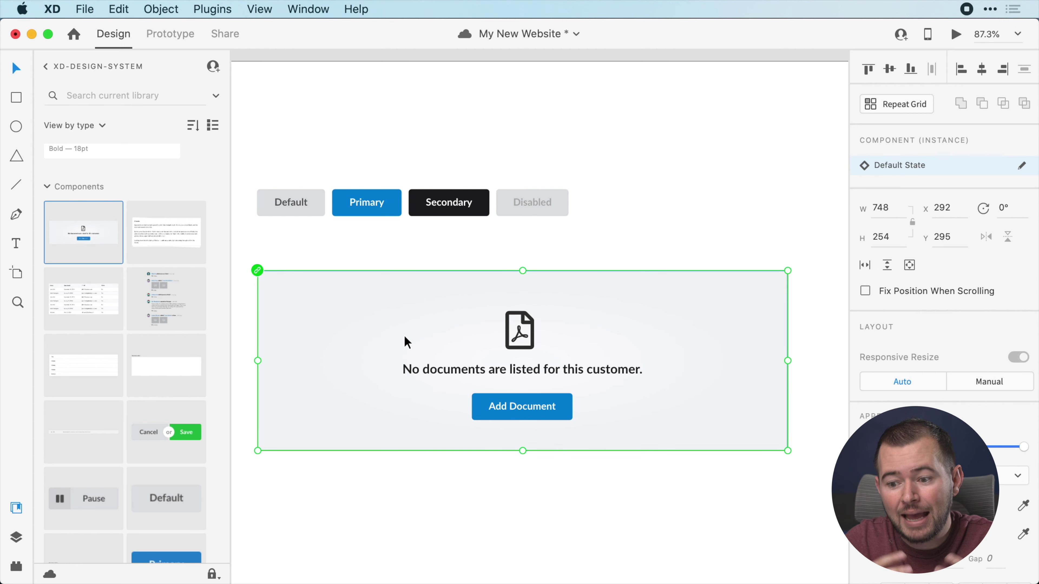
right_click(405, 336)
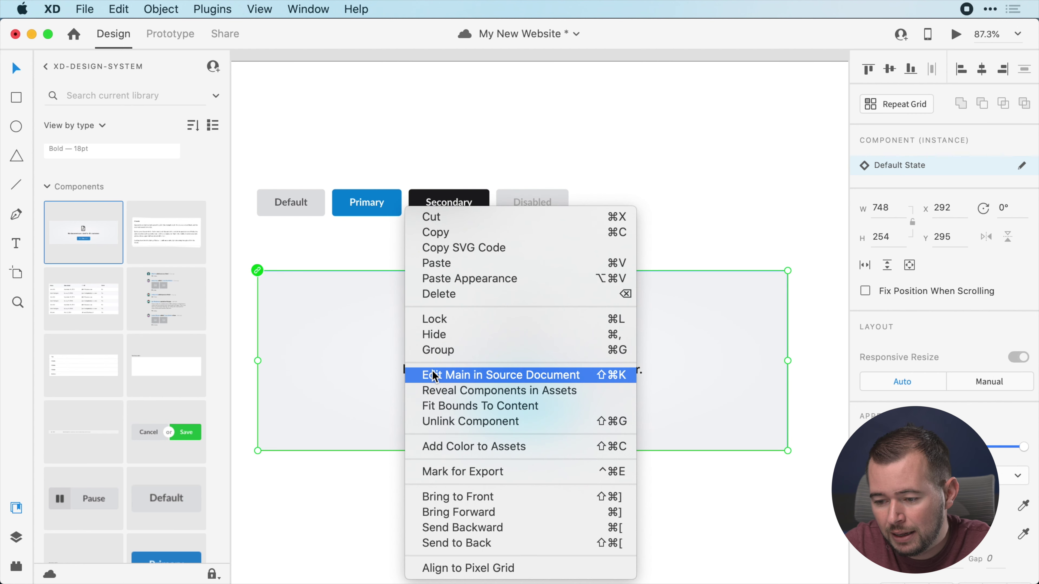
In the xd-design-system source file, tint the main component's radial gradient background light blue
left_click(446, 375)
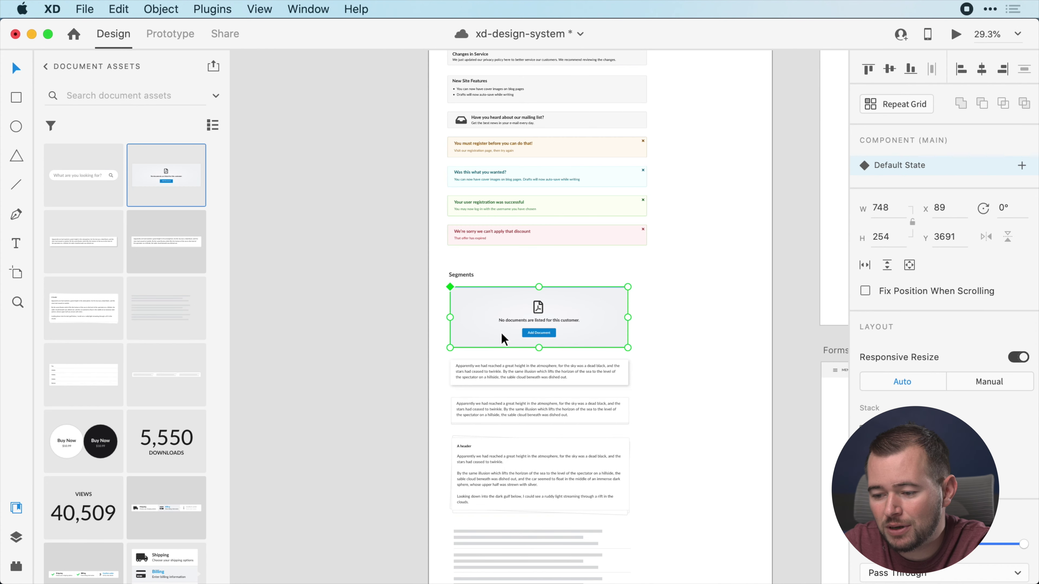
scroll(501, 332, "up", 5)
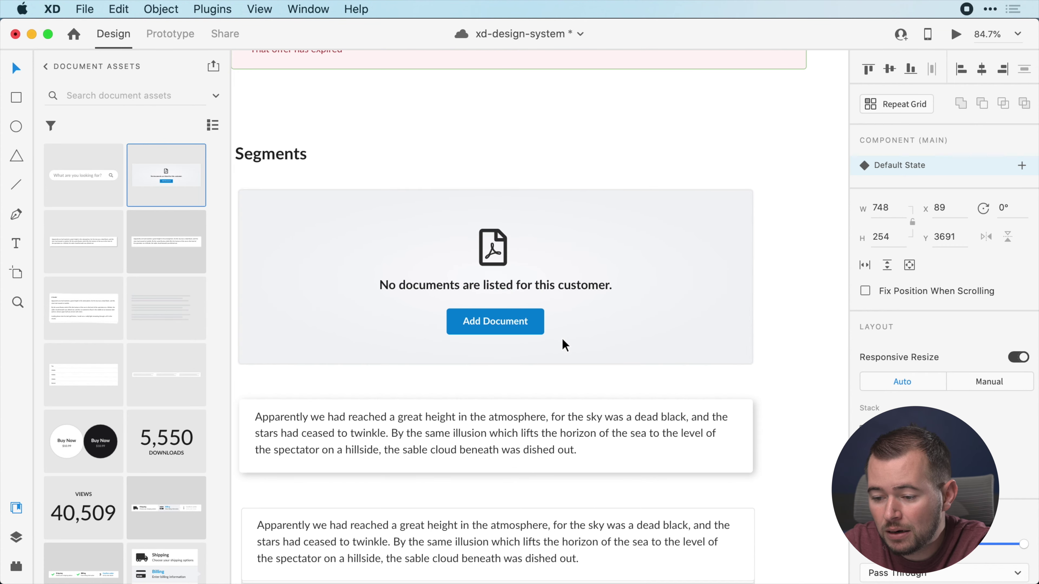
scroll(565, 344, "up", 1)
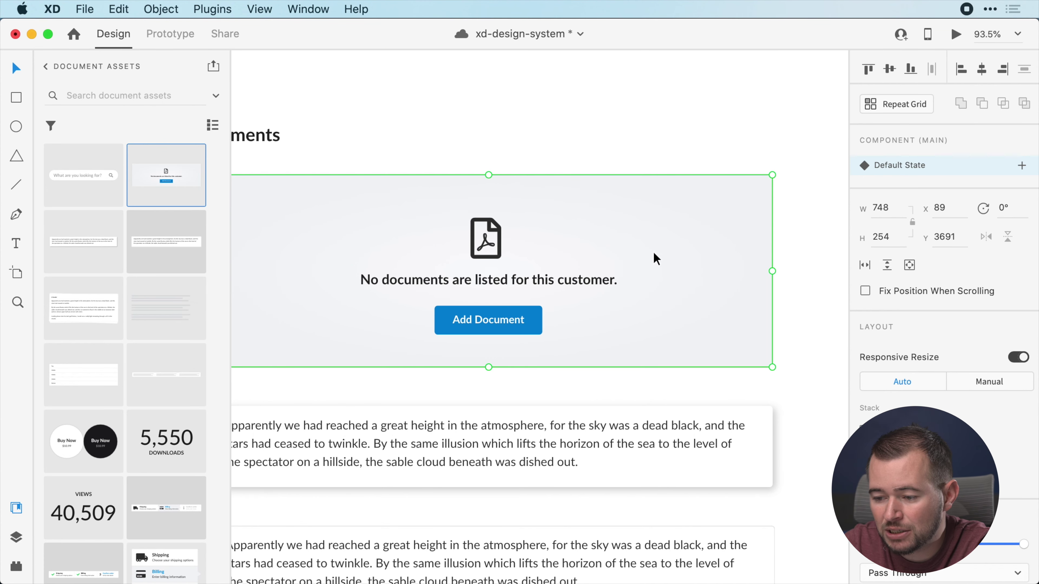
double_click(666, 258)
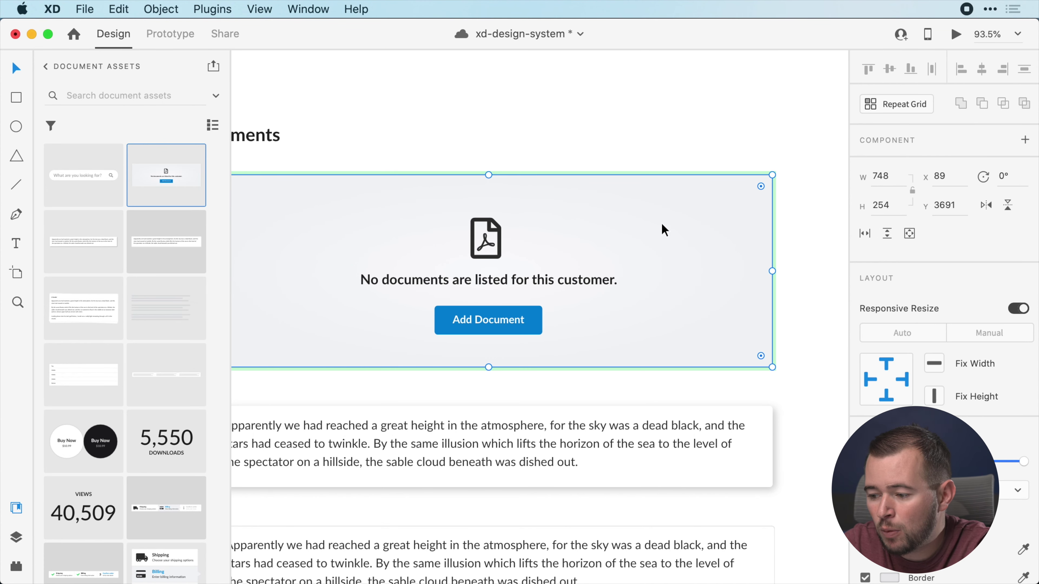
scroll(940, 287, "down", 2)
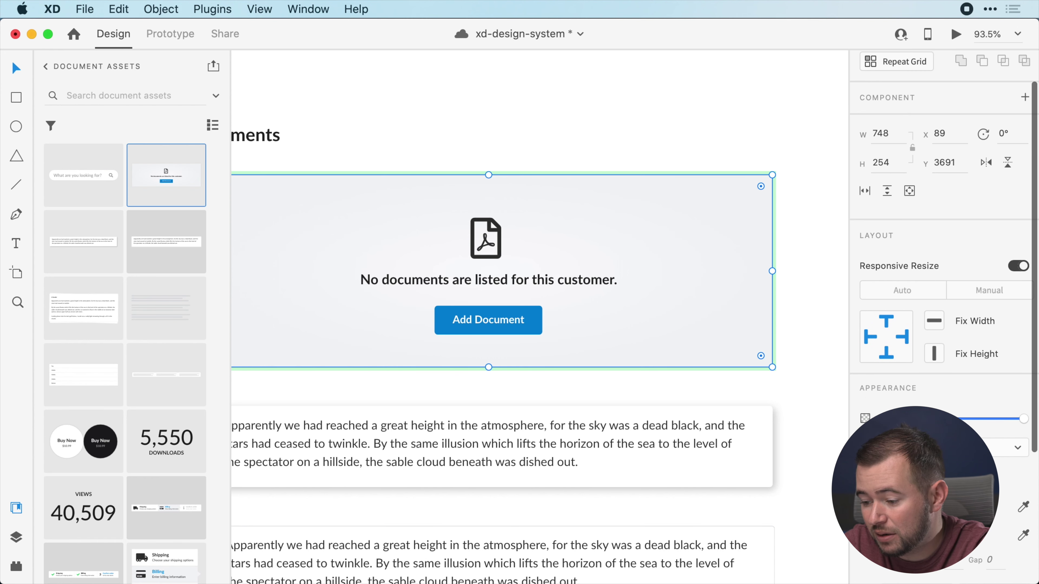
left_click(865, 446)
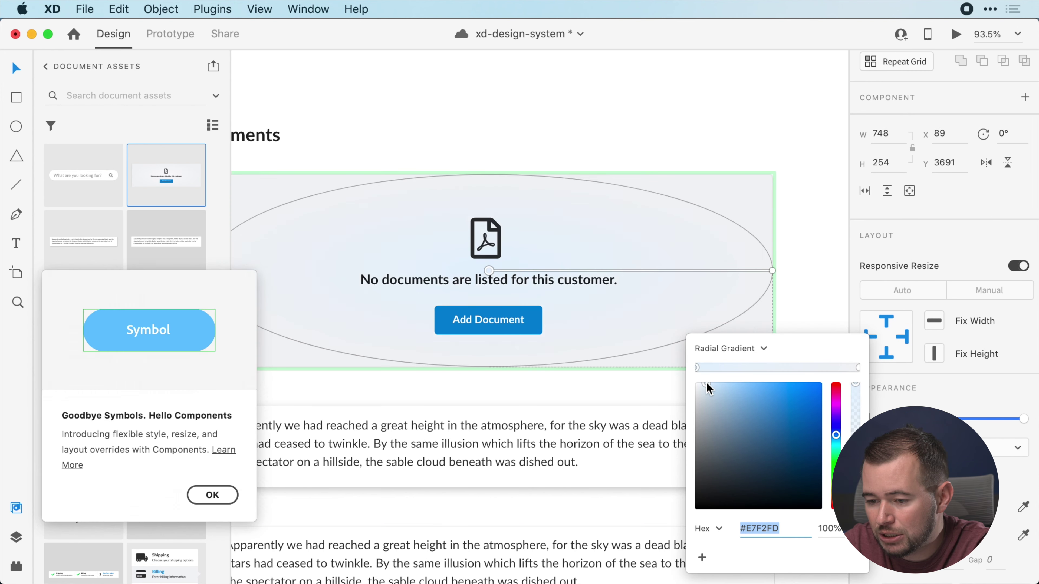
left_click_drag(713, 391, 762, 388)
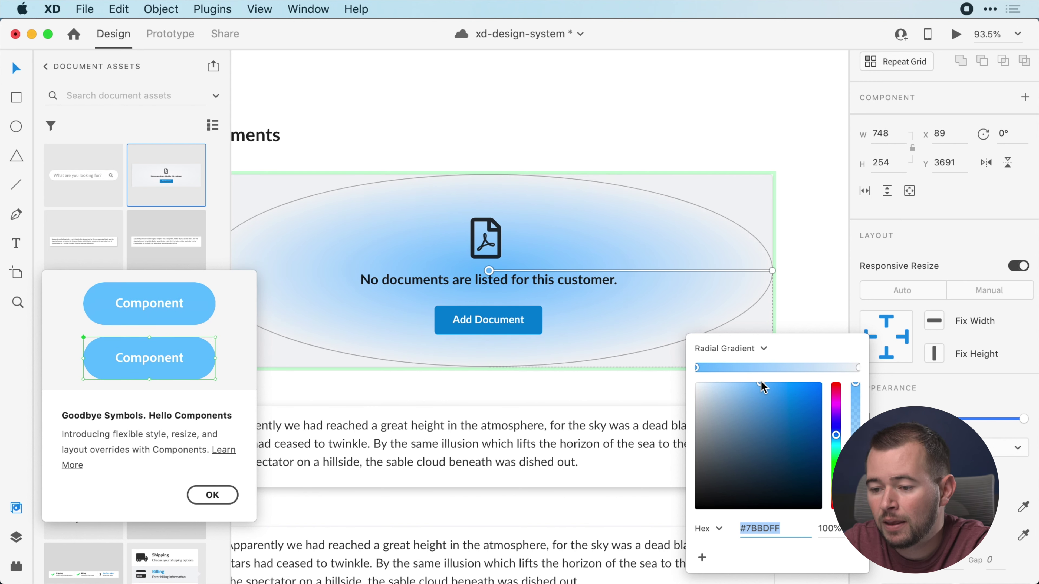
left_click(544, 139)
Save the xd-design-system library document and bring up its publishing options
key("super+s")
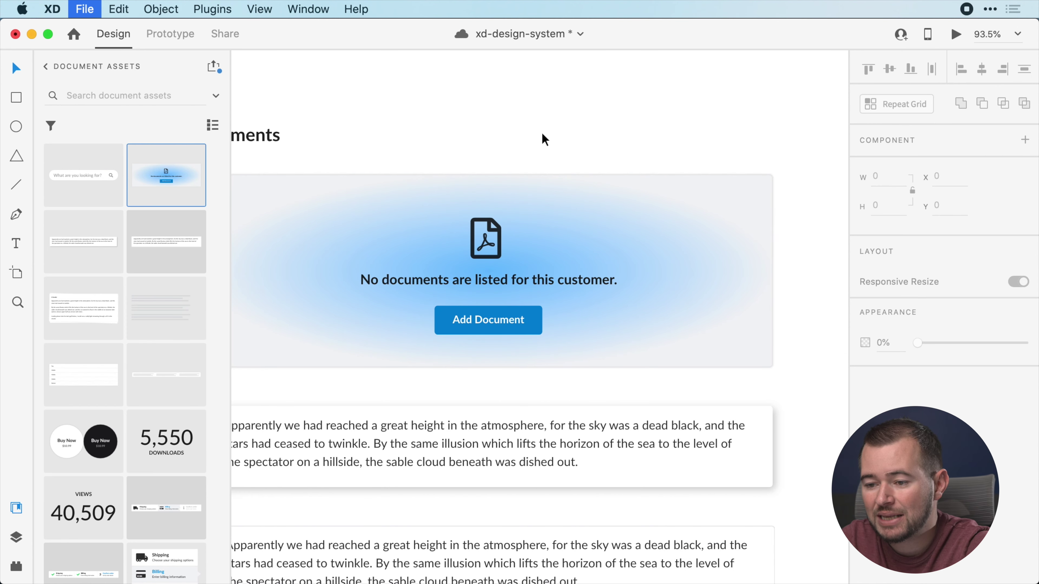
key("super+grave")
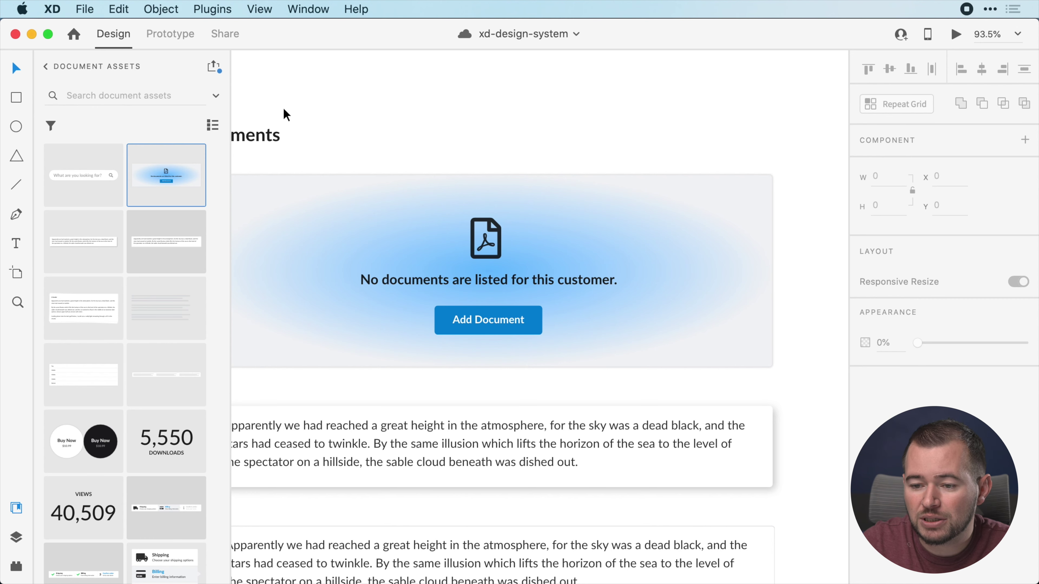
left_click(216, 69)
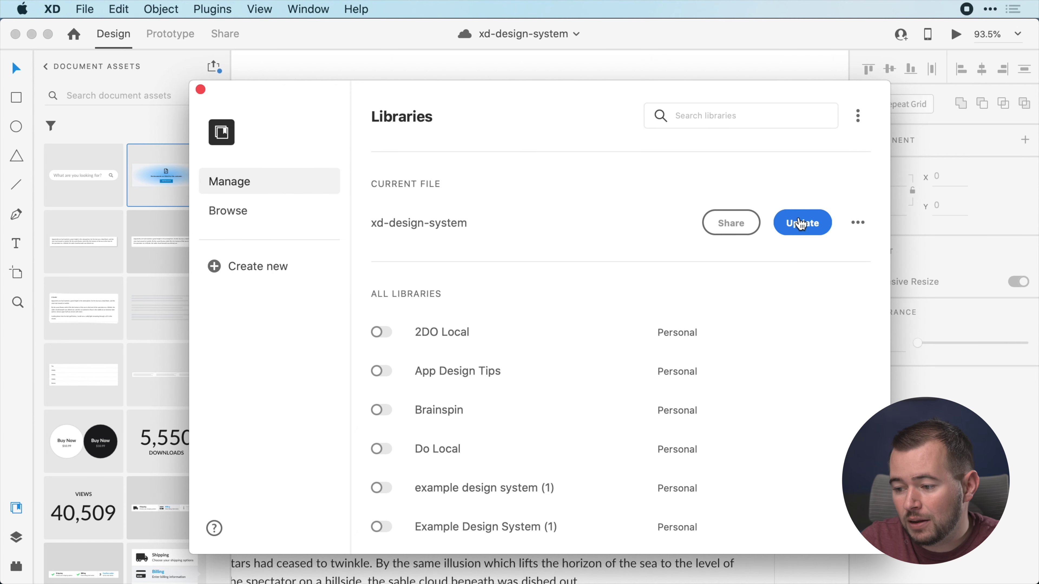
Publish the library update and apply it to the component in My New Website
left_click(801, 223)
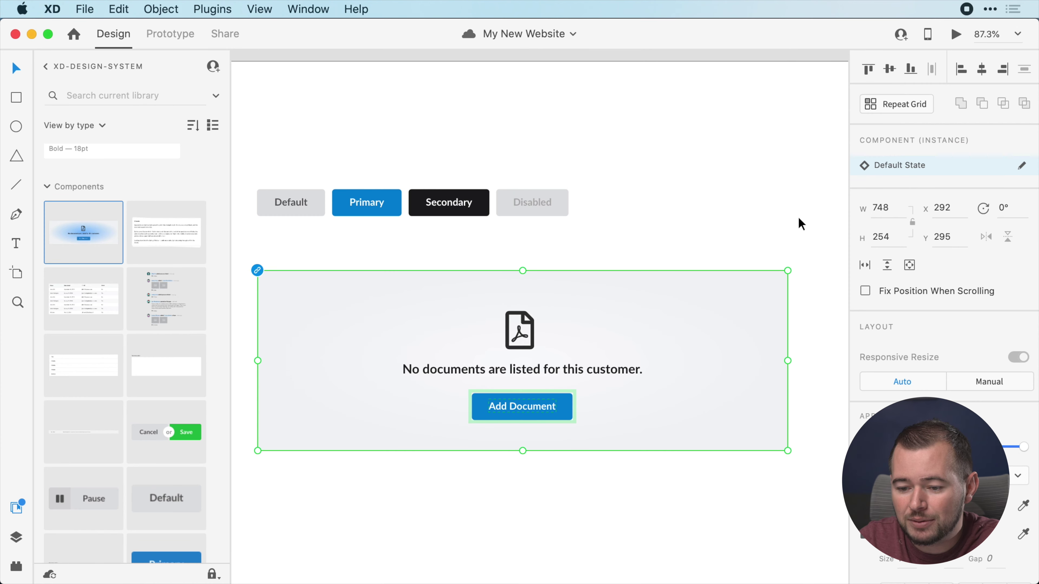
left_click(261, 273)
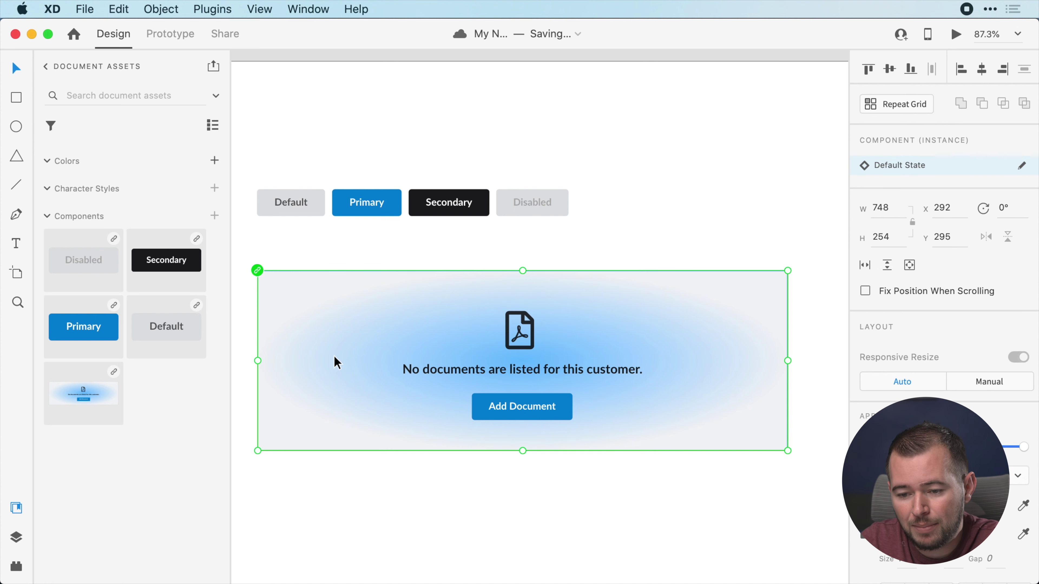
Make the empty-state component local to My New Website and go to its main component
right_click(85, 387)
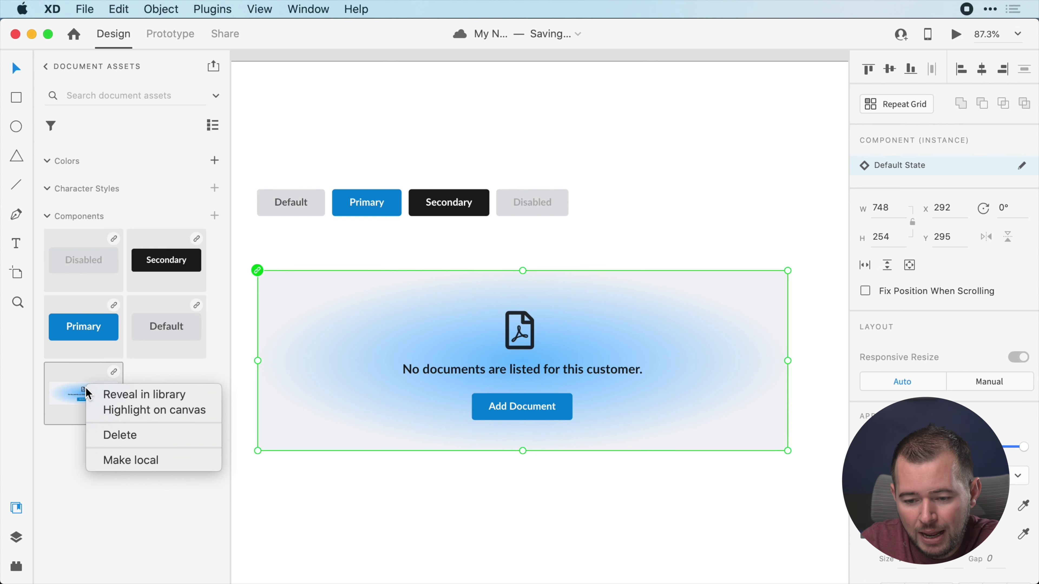
left_click(124, 461)
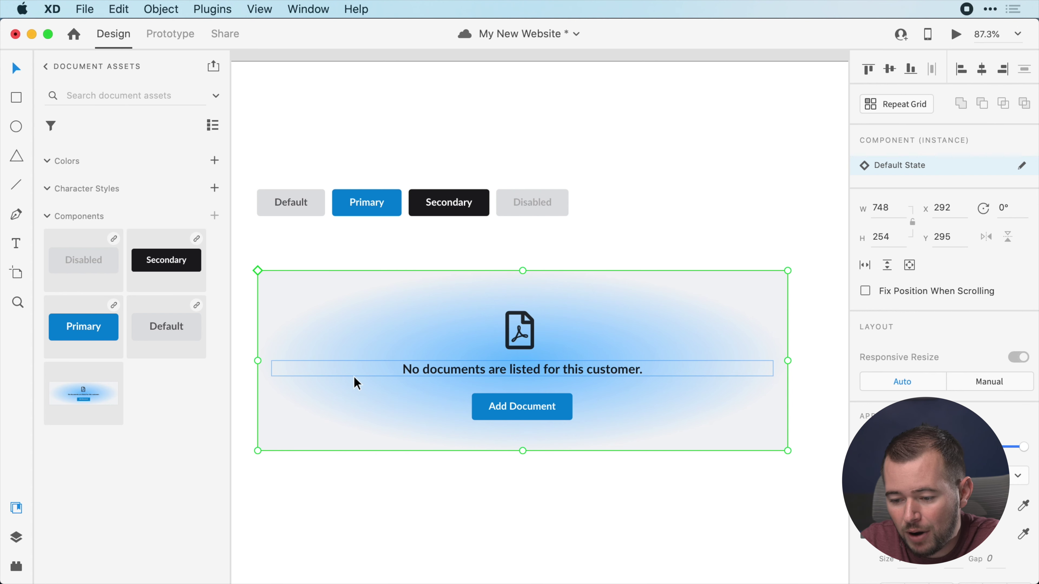
right_click(354, 376)
left_click(388, 363)
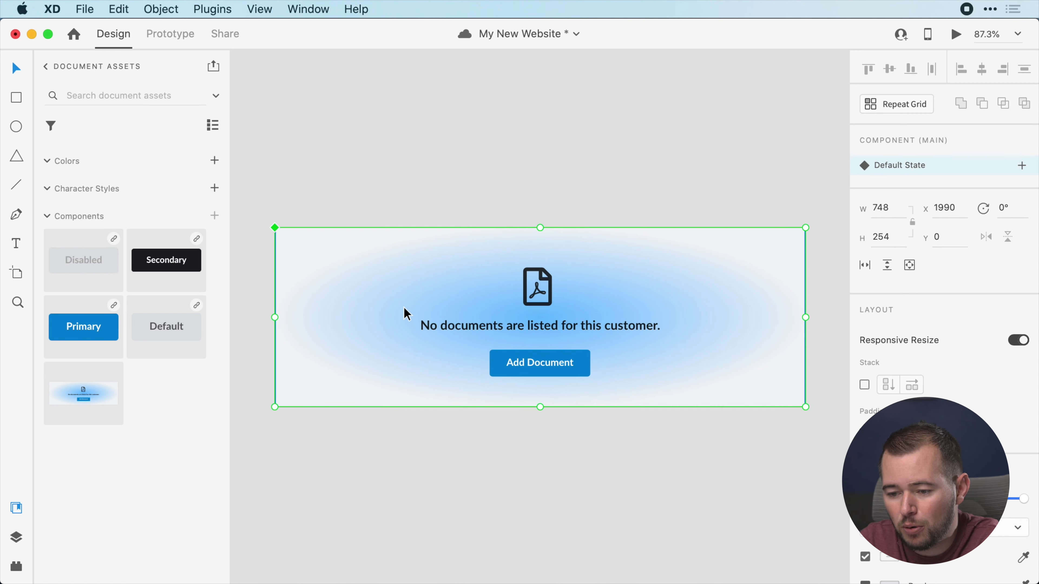
Change the main component's radial gradient colour to white #FFFFFF, removing the blue glow
left_click(405, 302)
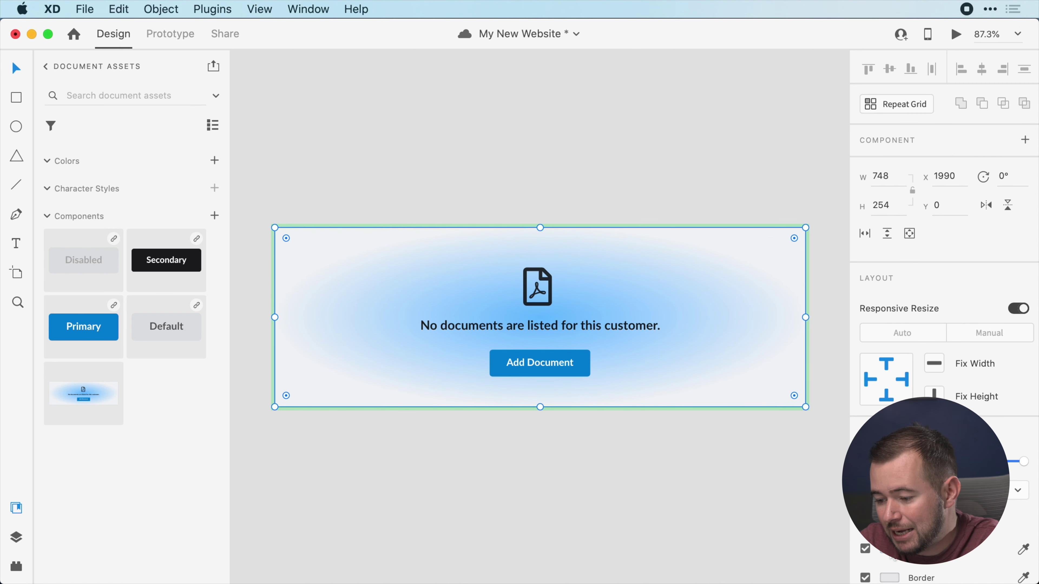
left_click(889, 548)
left_click_drag(728, 394, 673, 376)
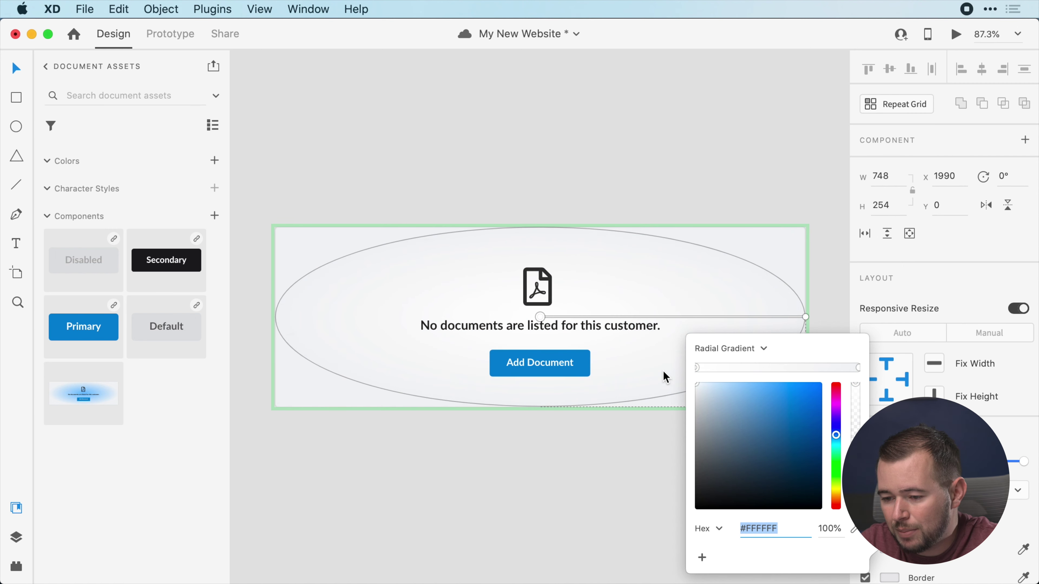
left_click(643, 450)
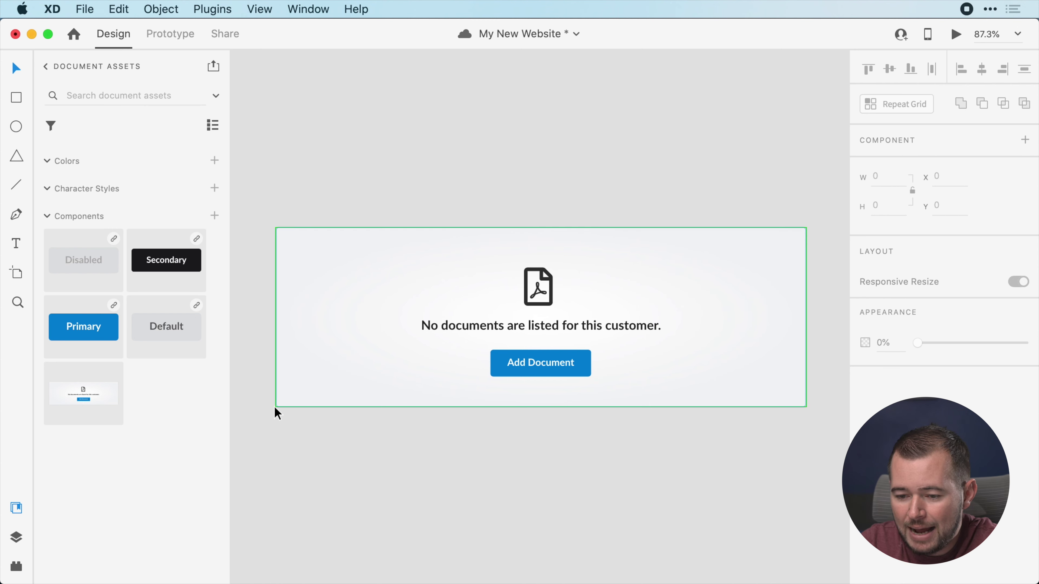
key("super+0")
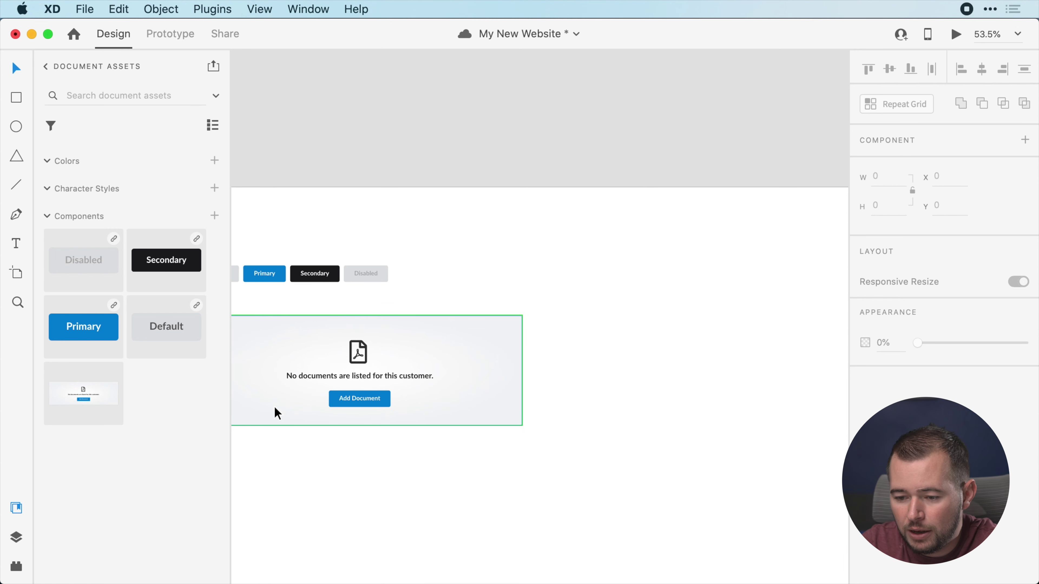